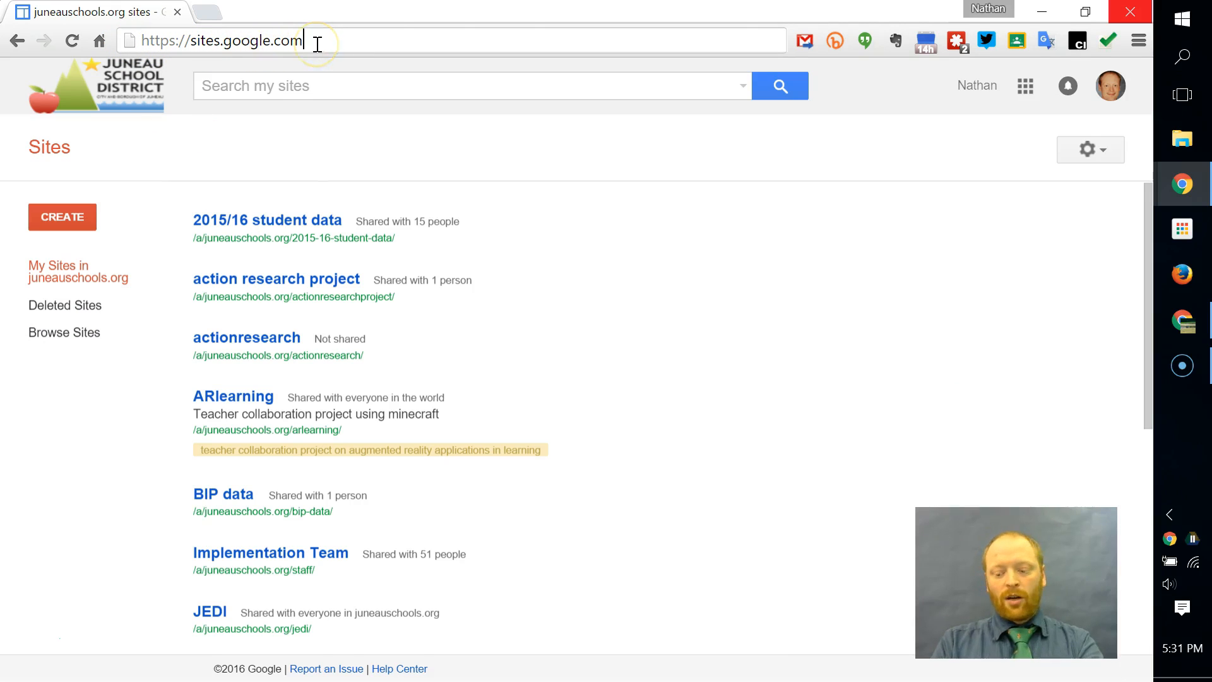
Load sites.google.com and open the Form page of the playground site.
key(Return)
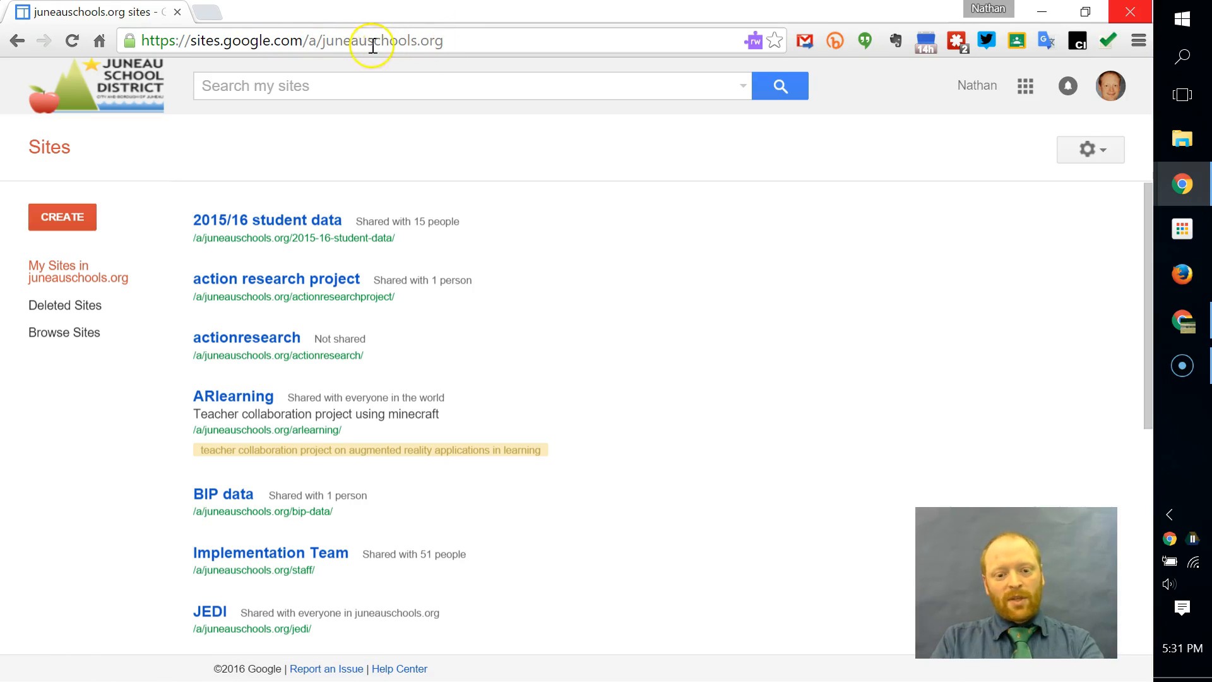
drag(304, 40, 454, 67)
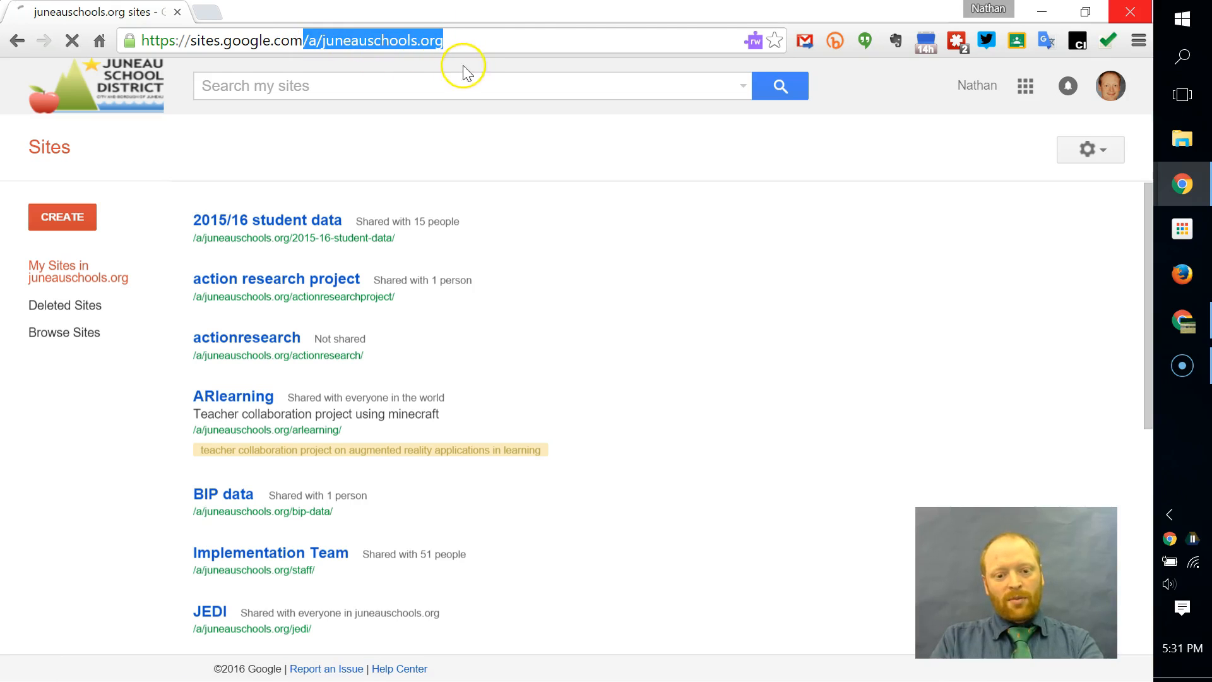
click(512, 293)
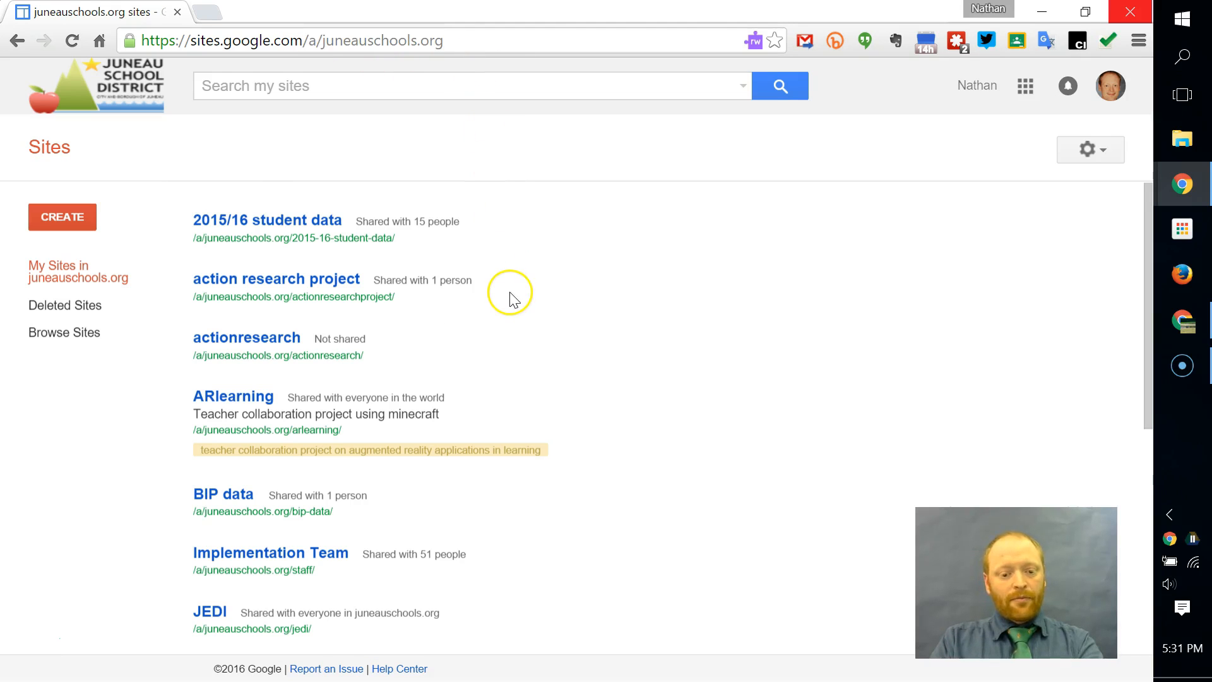
scroll(268, 509, down, 7)
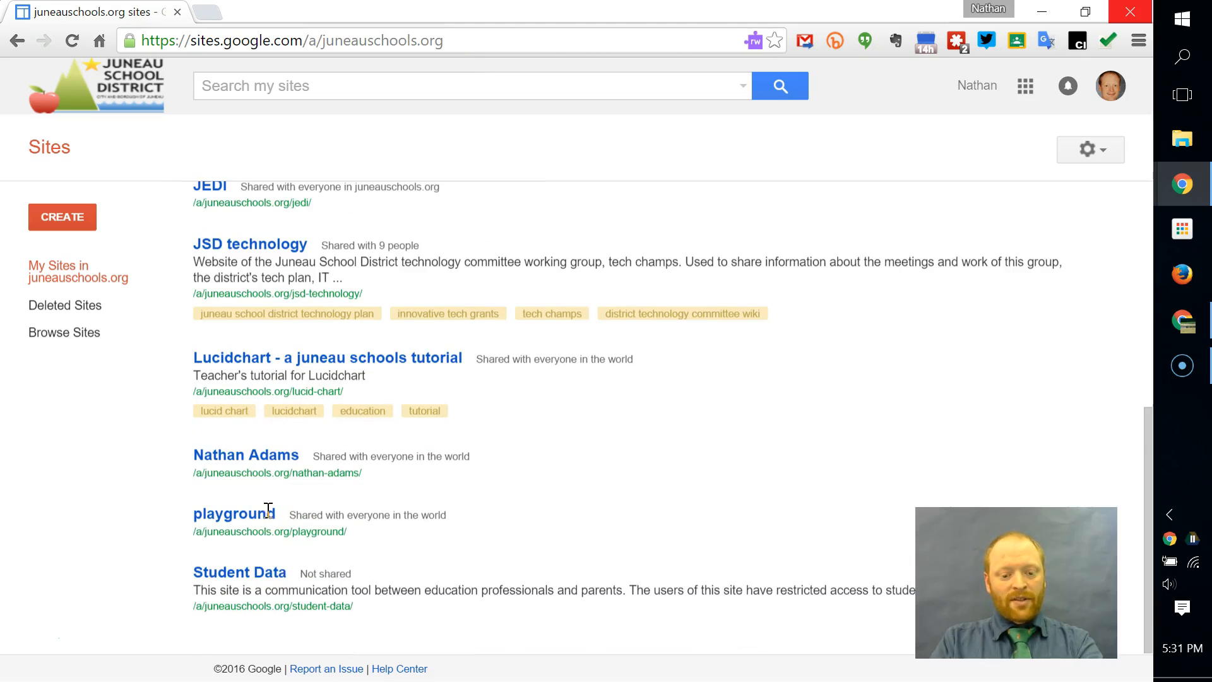
scroll(268, 517, up, 7)
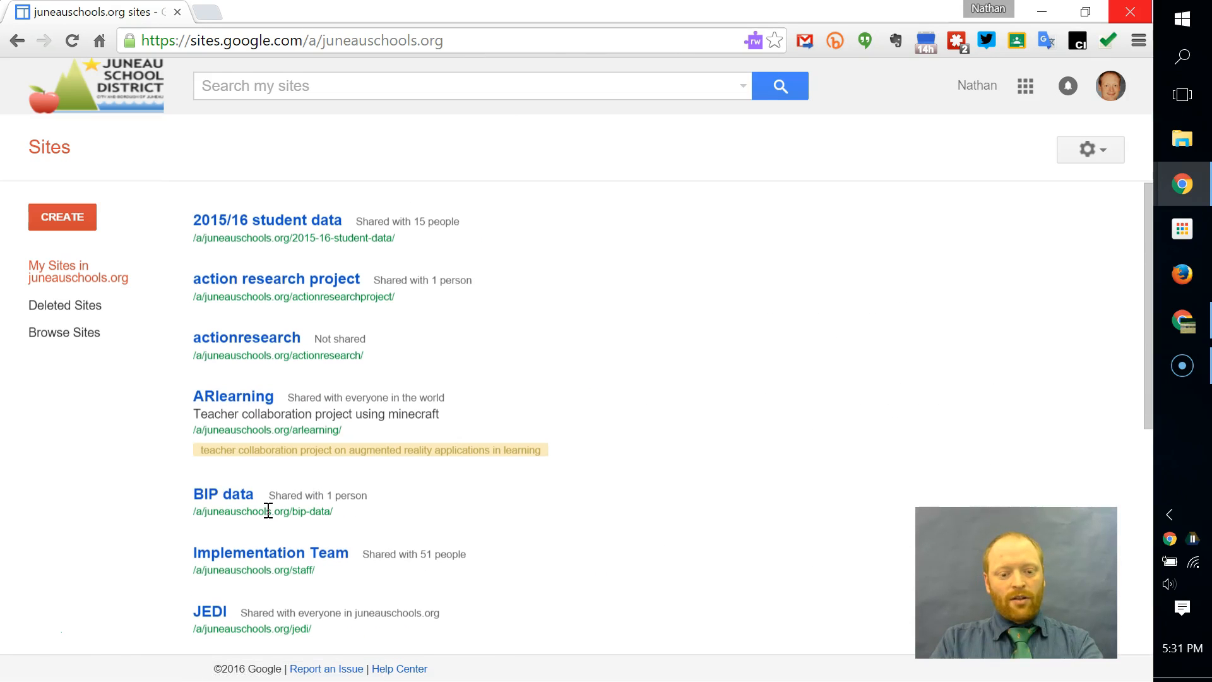
scroll(267, 510, down, 7)
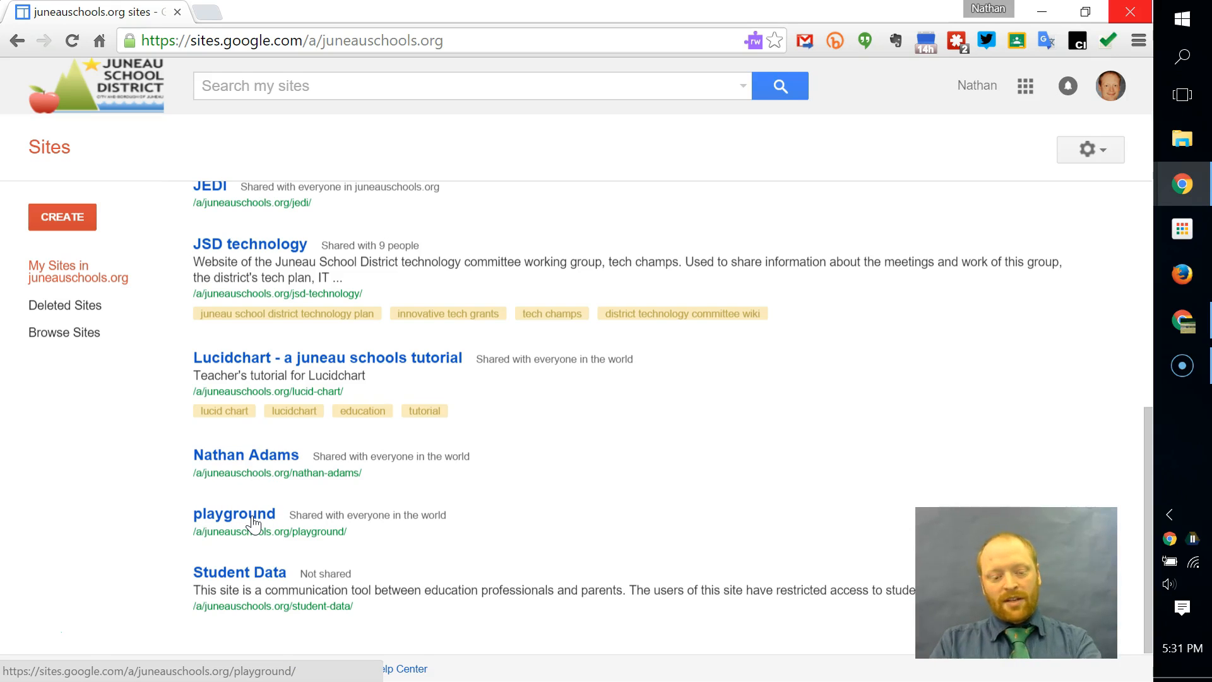
click(253, 524)
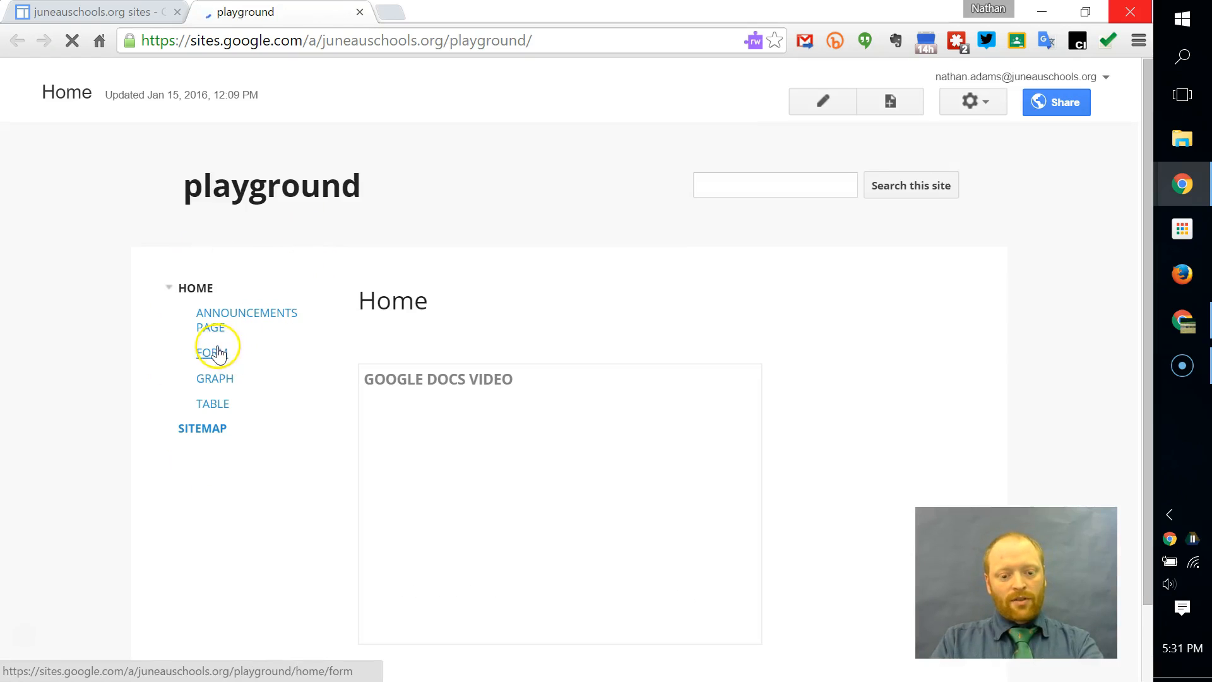
click(211, 357)
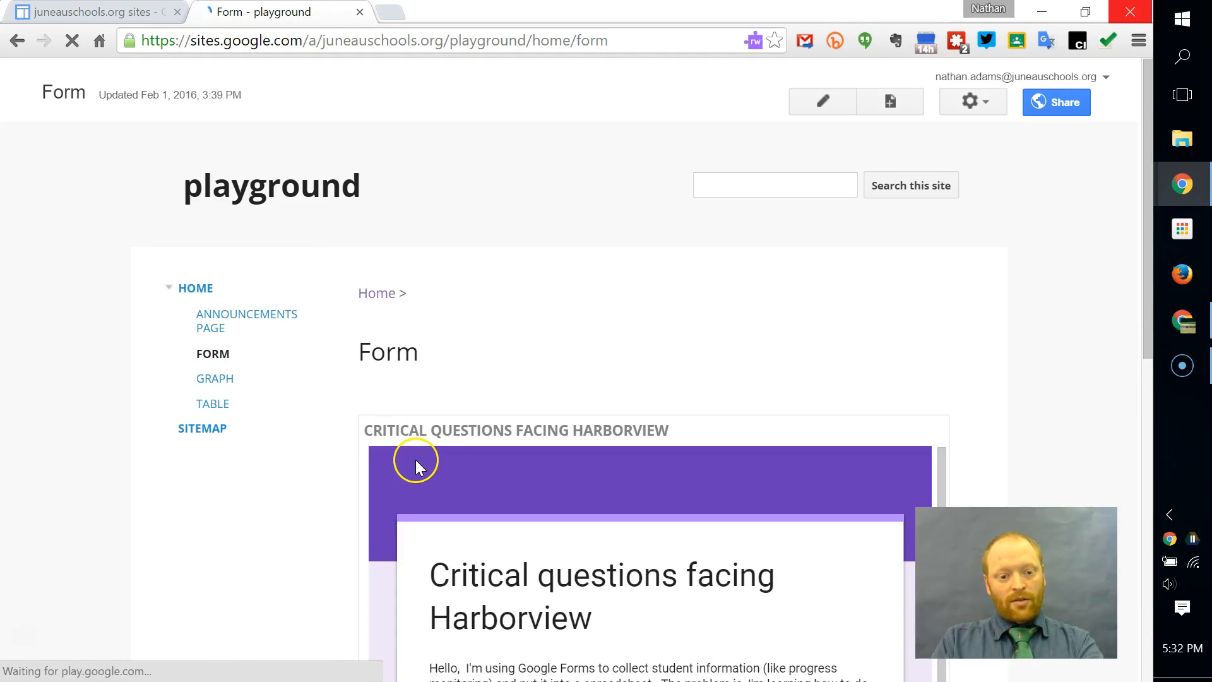
click(106, 9)
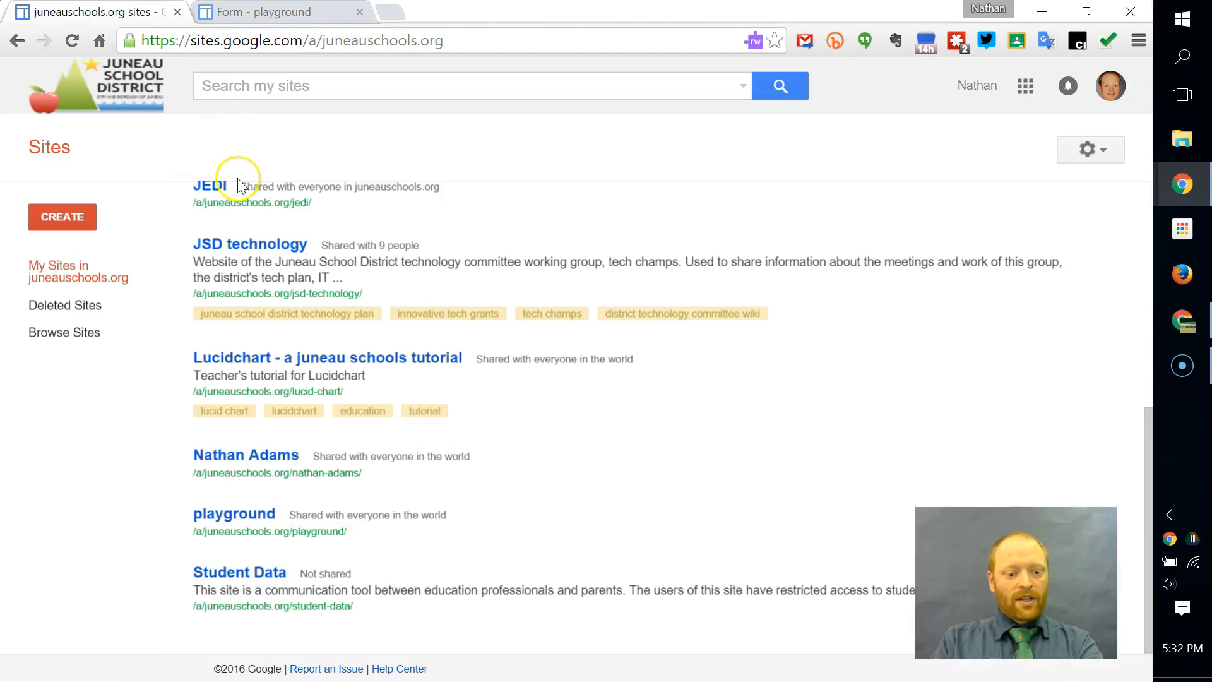
click(62, 211)
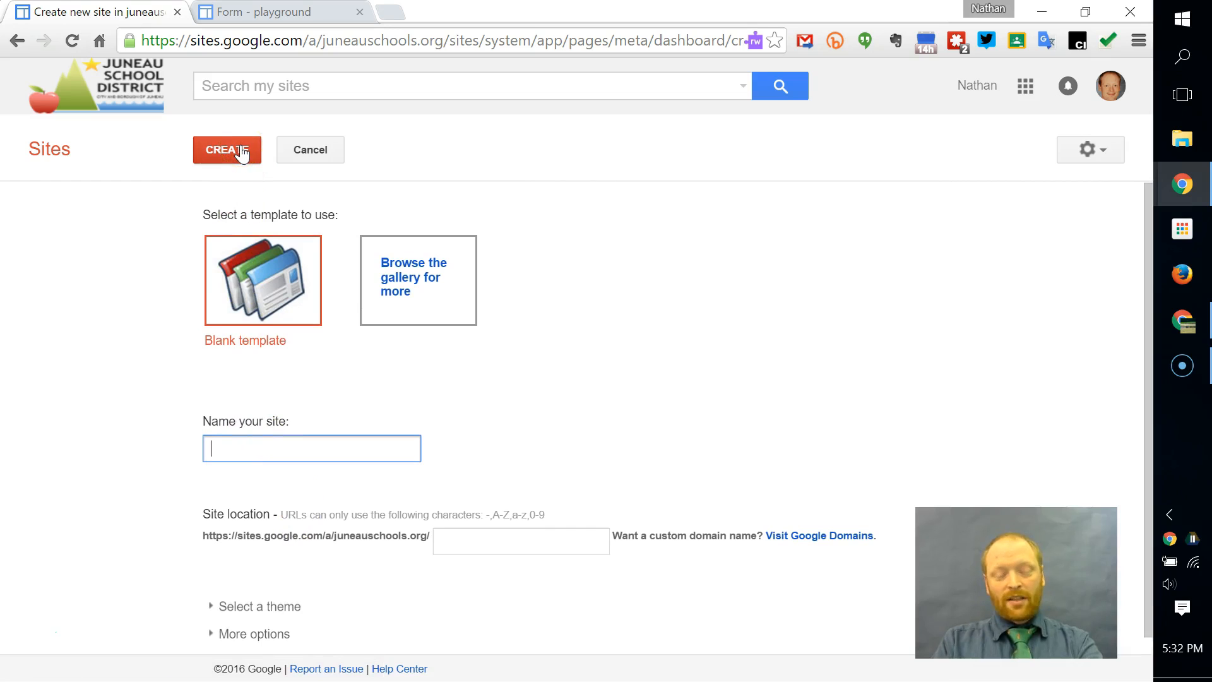
click(309, 158)
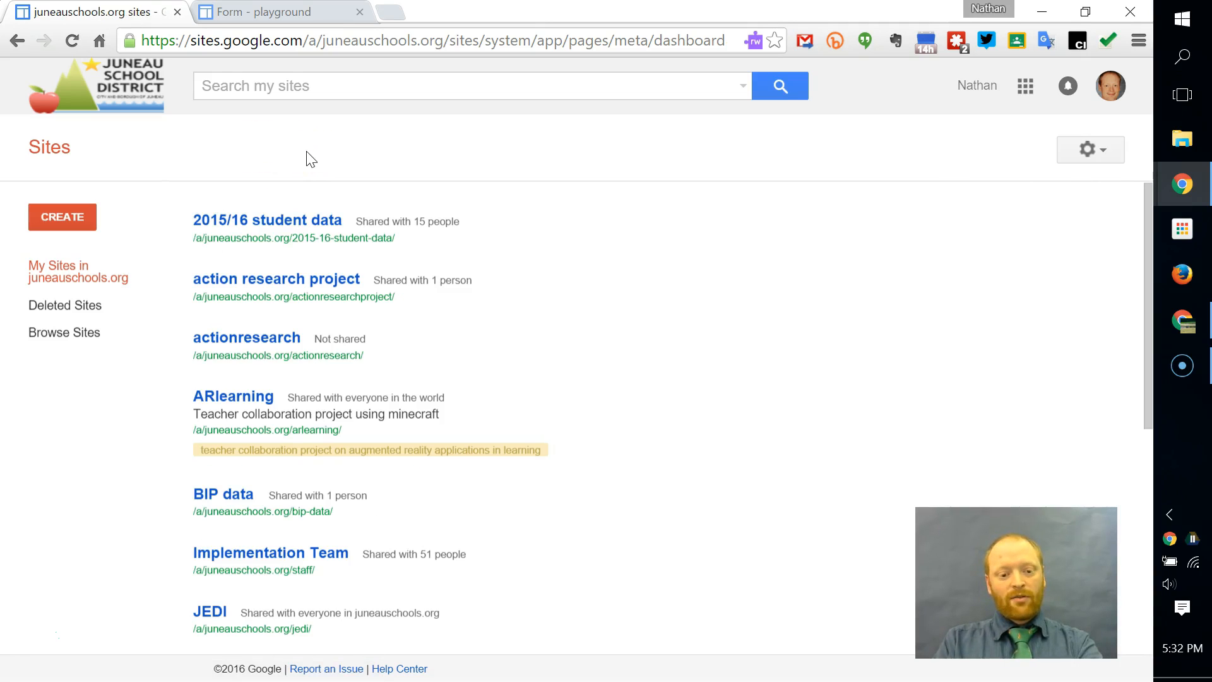
click(253, 19)
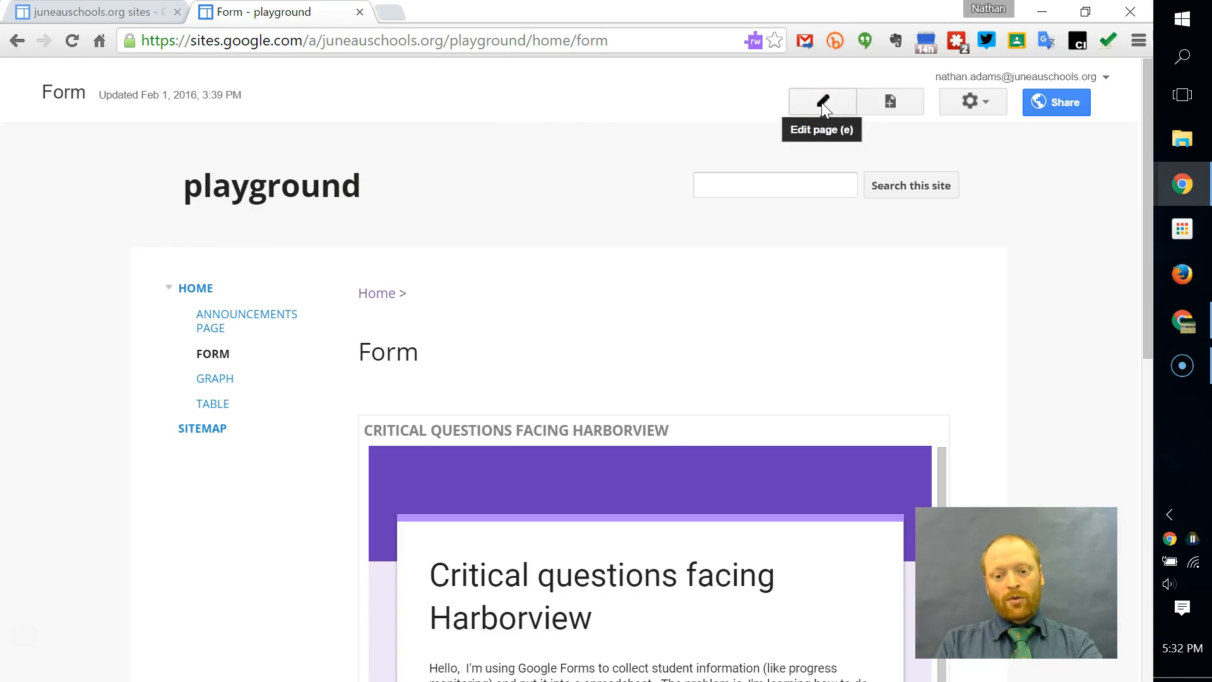
Start a new page in the playground site named "IEP meeting times", keeping the Web Page template.
click(890, 105)
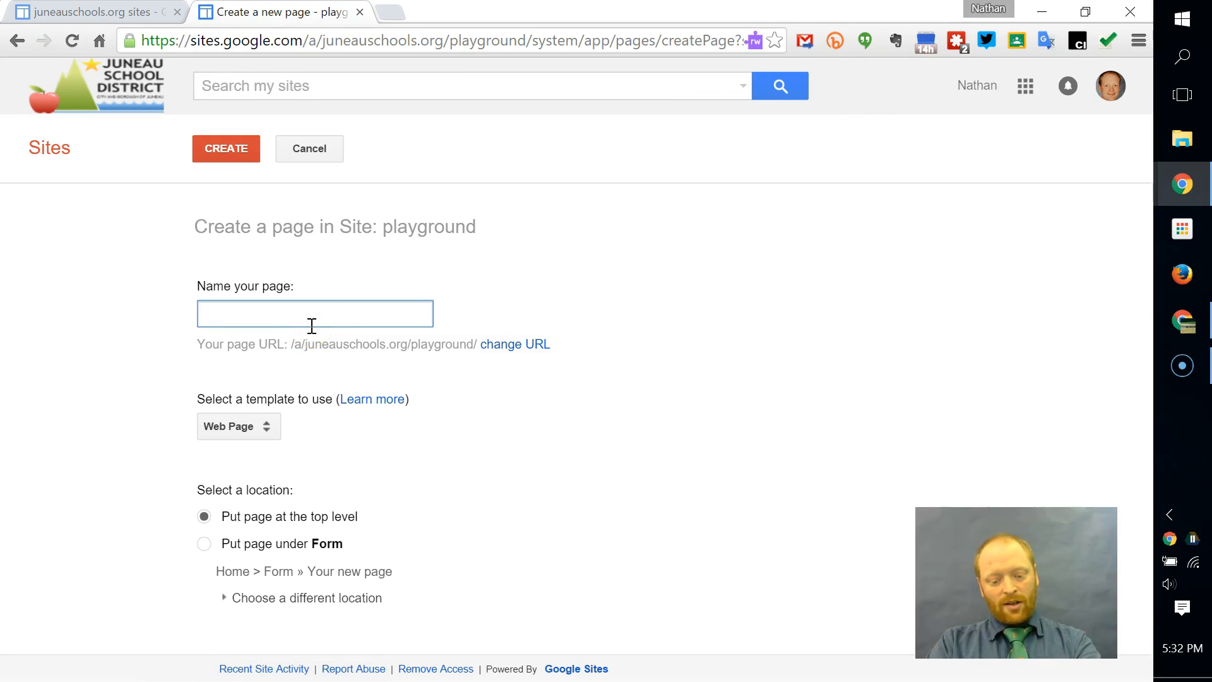
text(IEP meeting times)
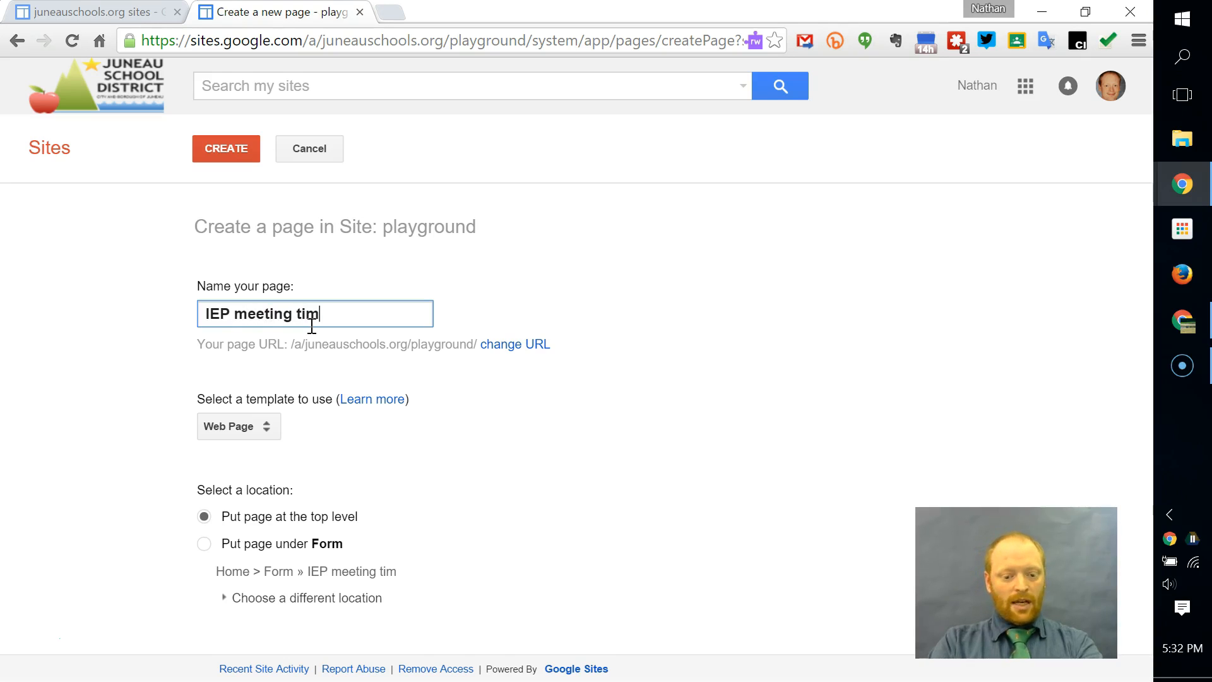
click(256, 426)
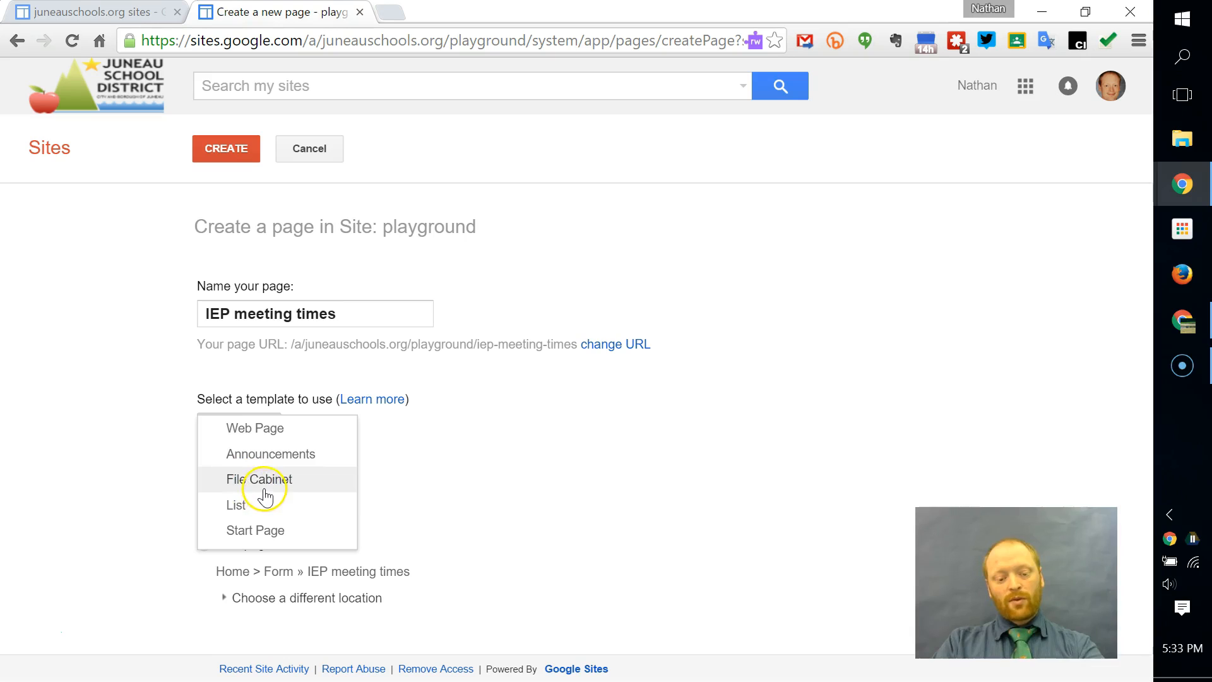
click(163, 522)
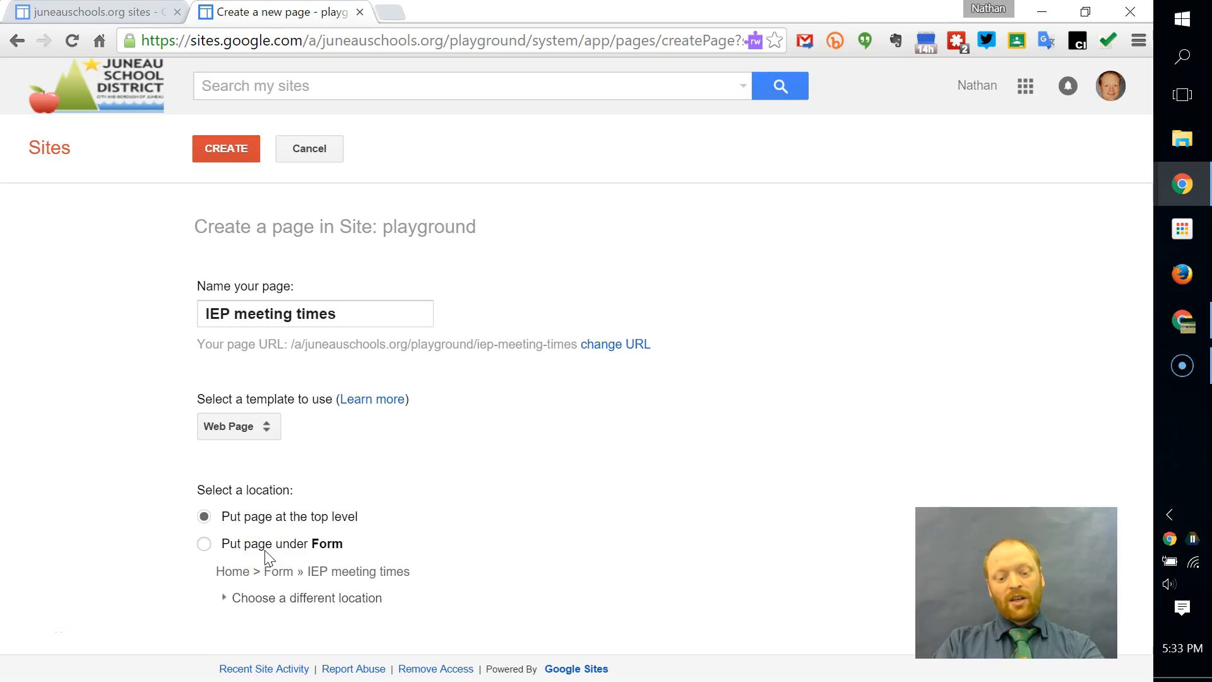
Set the new page's location under Home and create the page.
click(258, 598)
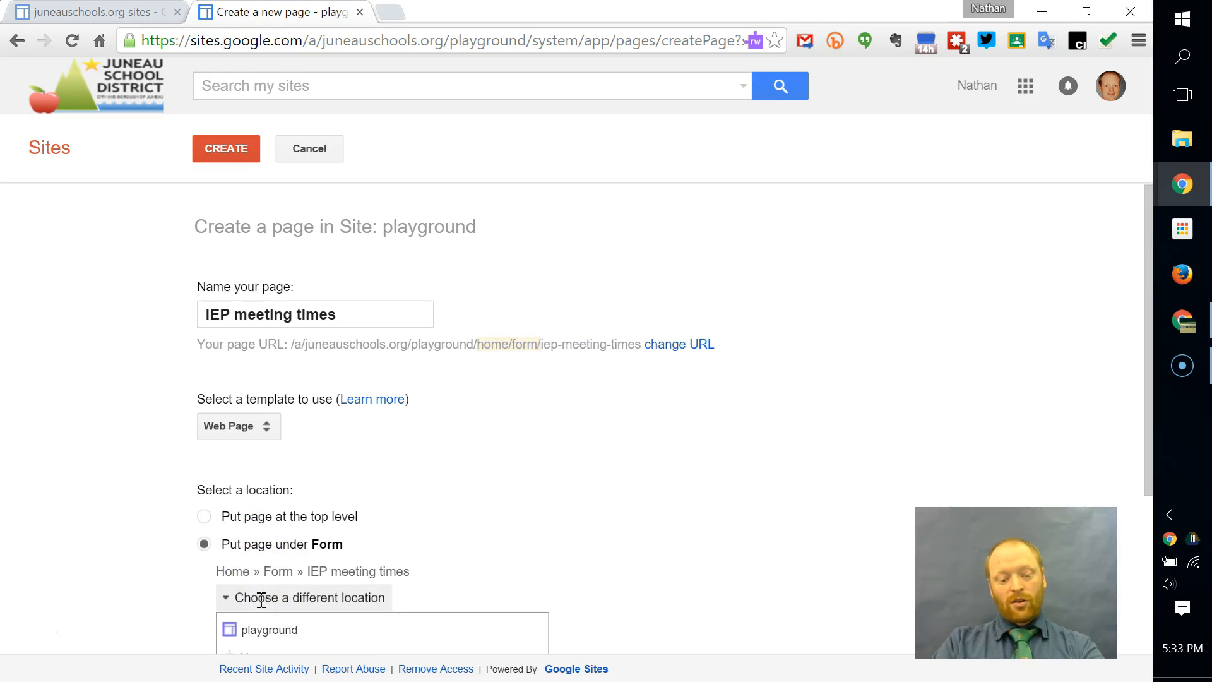
scroll(261, 599, down, 4)
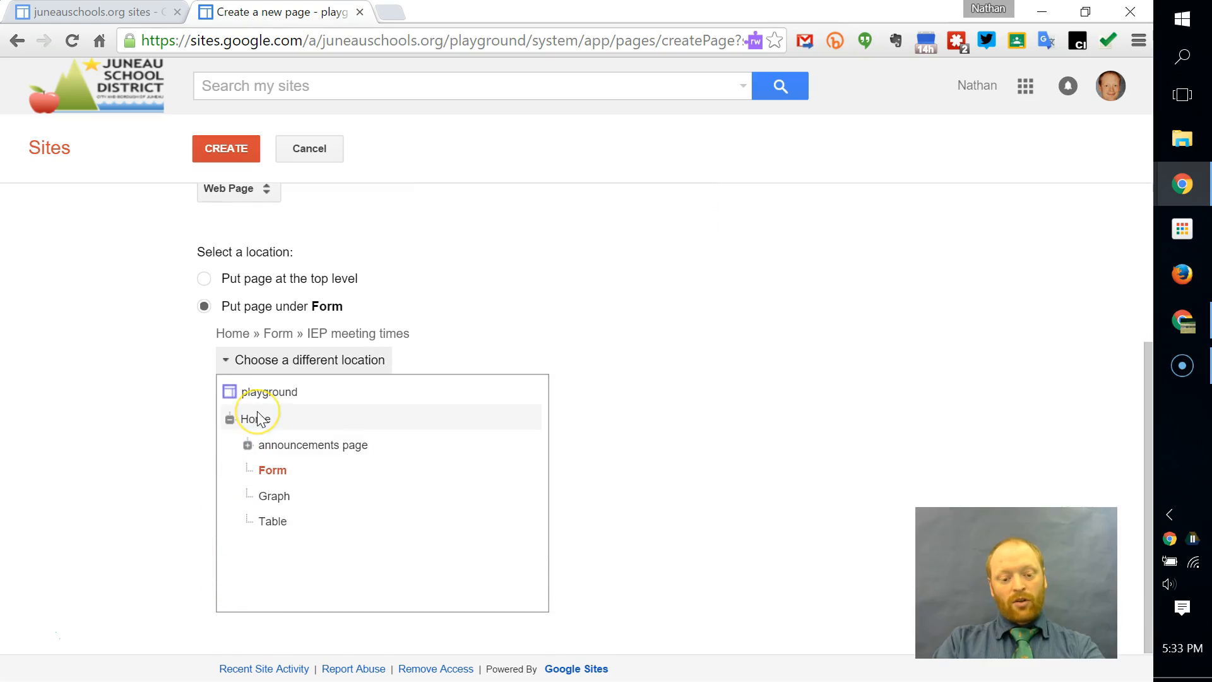
click(259, 419)
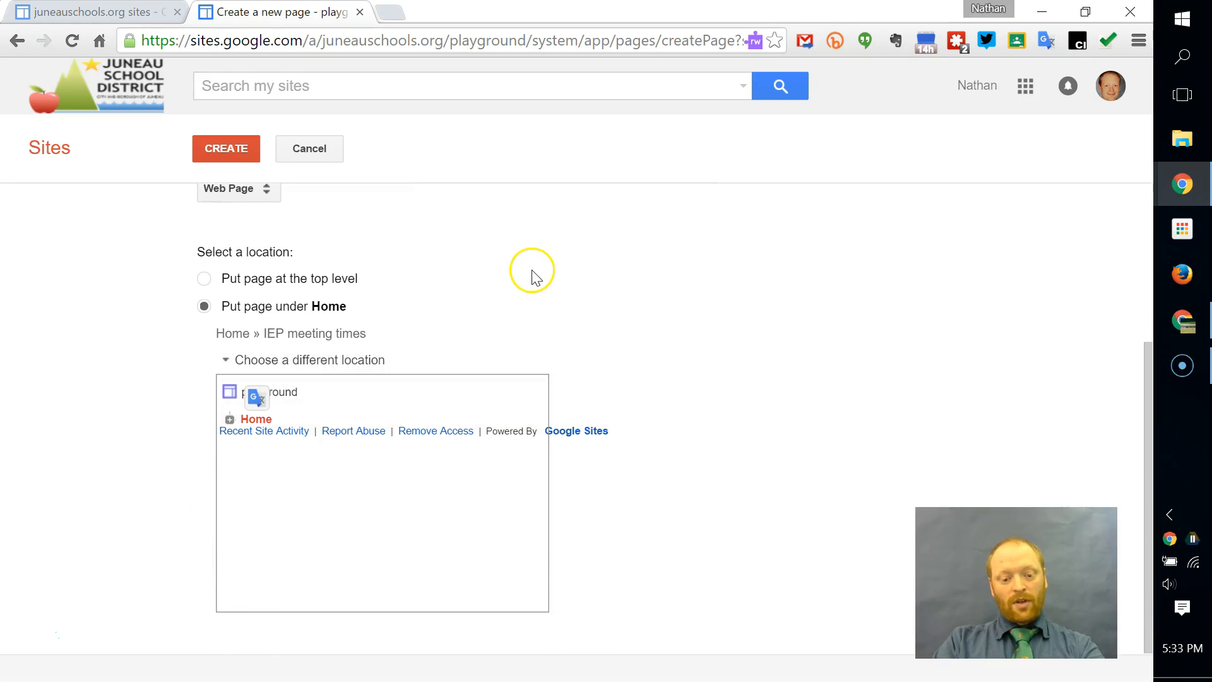
scroll(576, 305, up, 3)
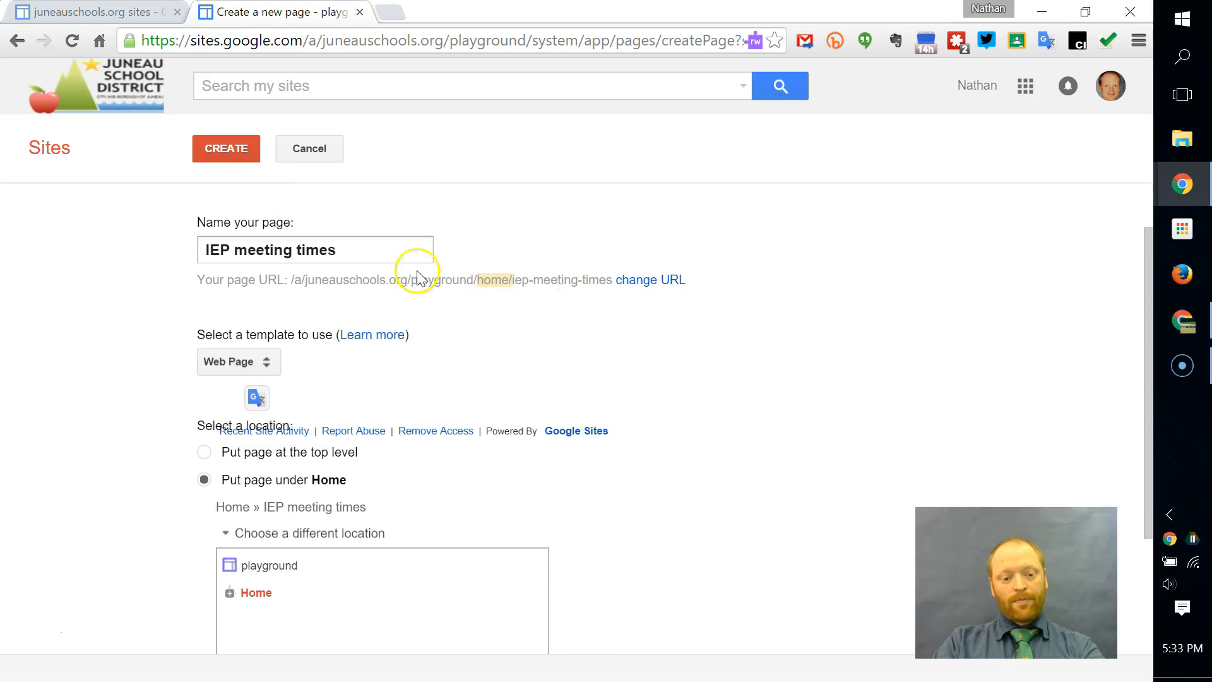
click(219, 149)
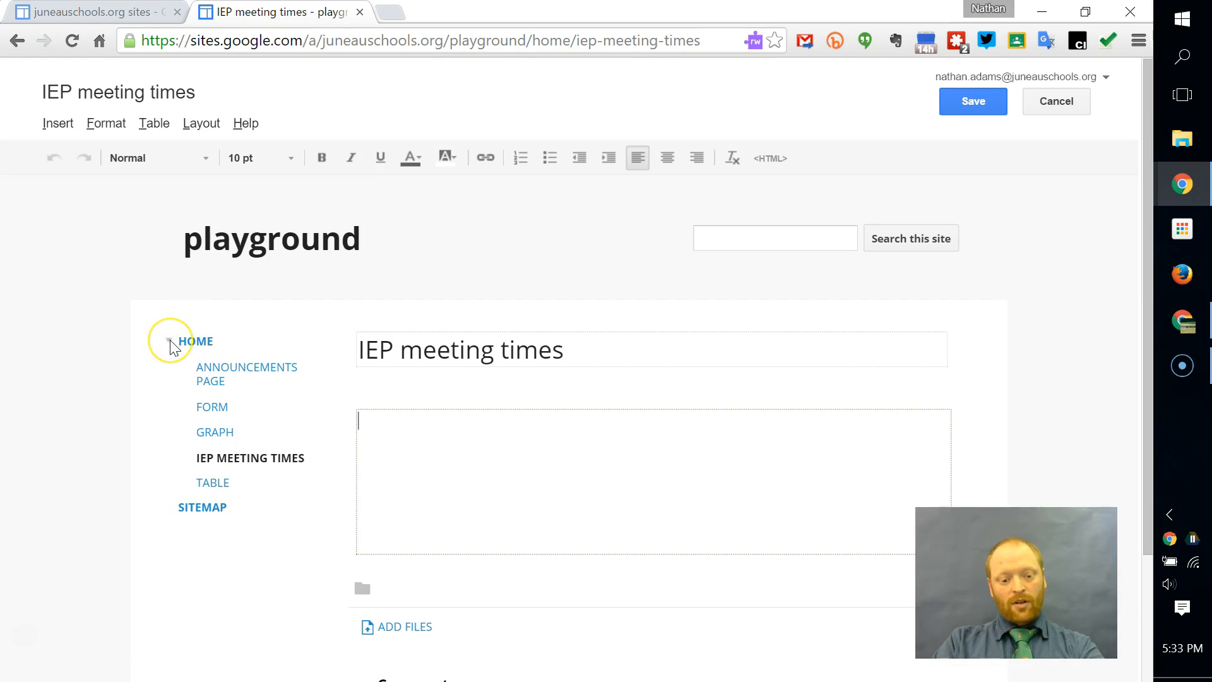
click(169, 341)
click(169, 341)
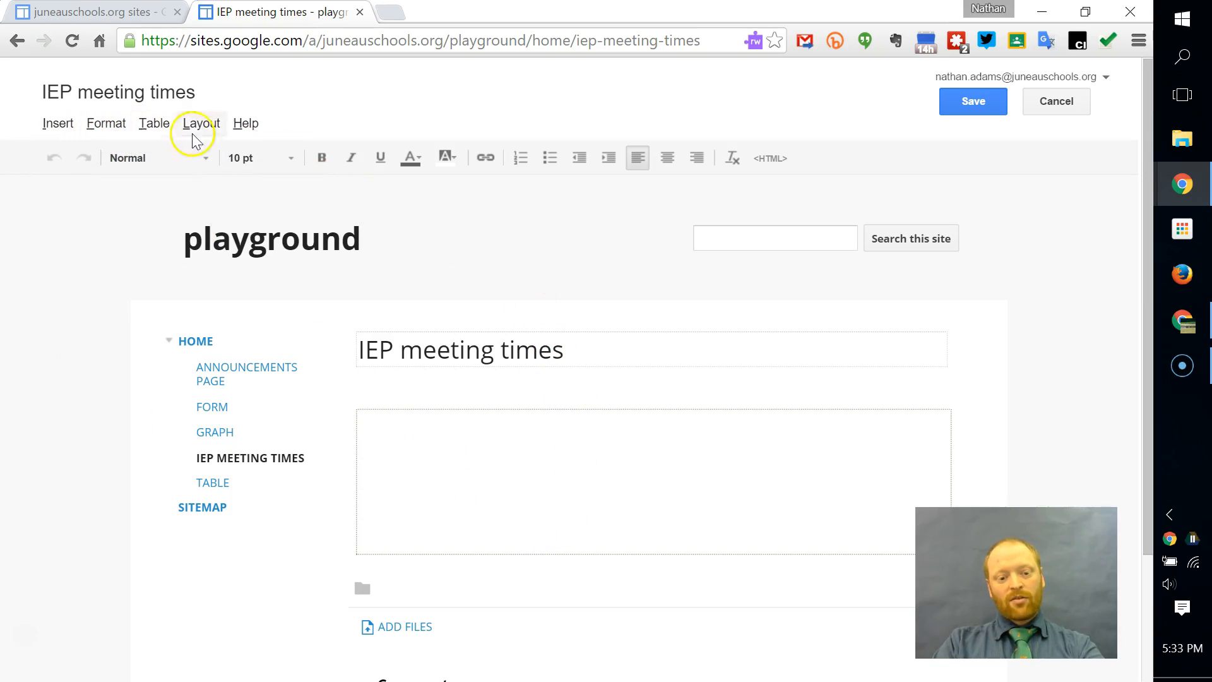
Choose the most recently modified Drive form, "Another critical question facing Harborview", for insertion in the page body.
right_click(474, 455)
click(475, 455)
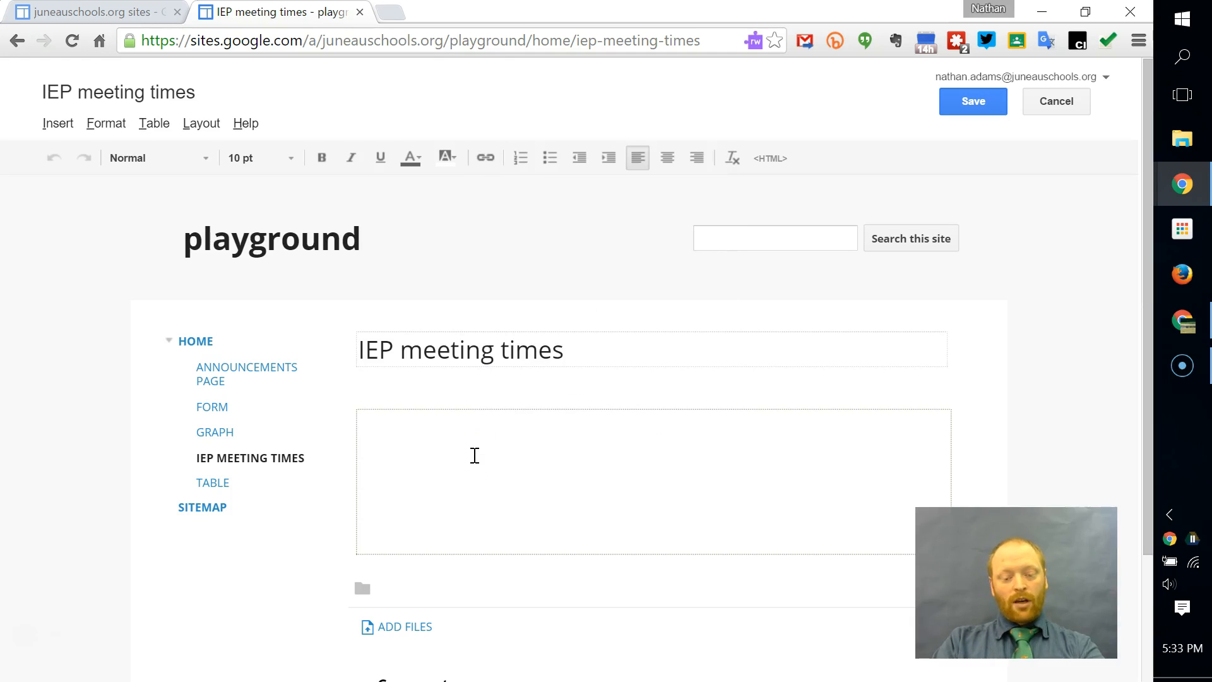
click(57, 126)
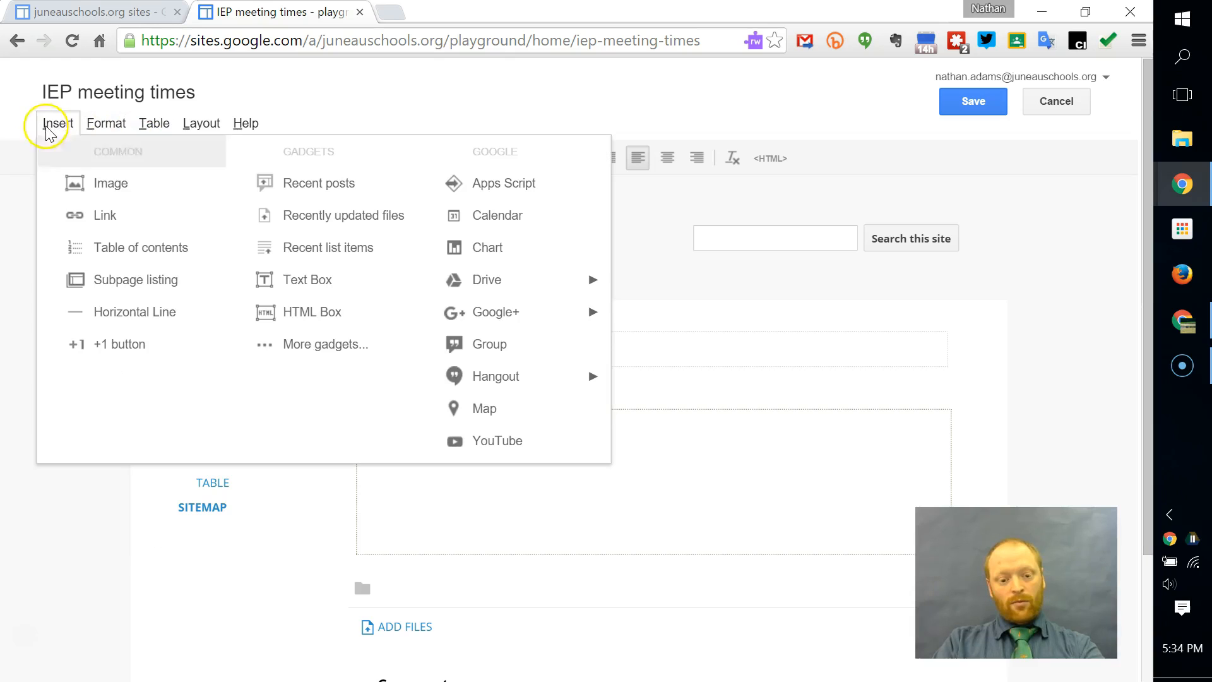
mouse_move(550, 273)
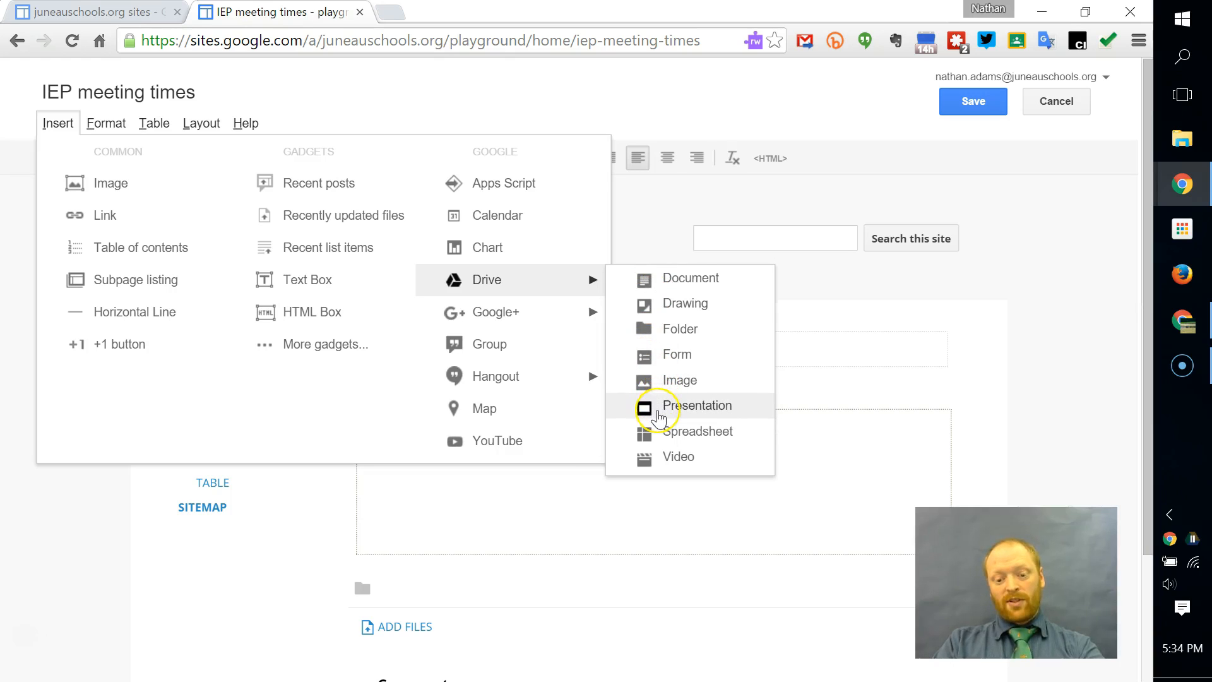
click(649, 429)
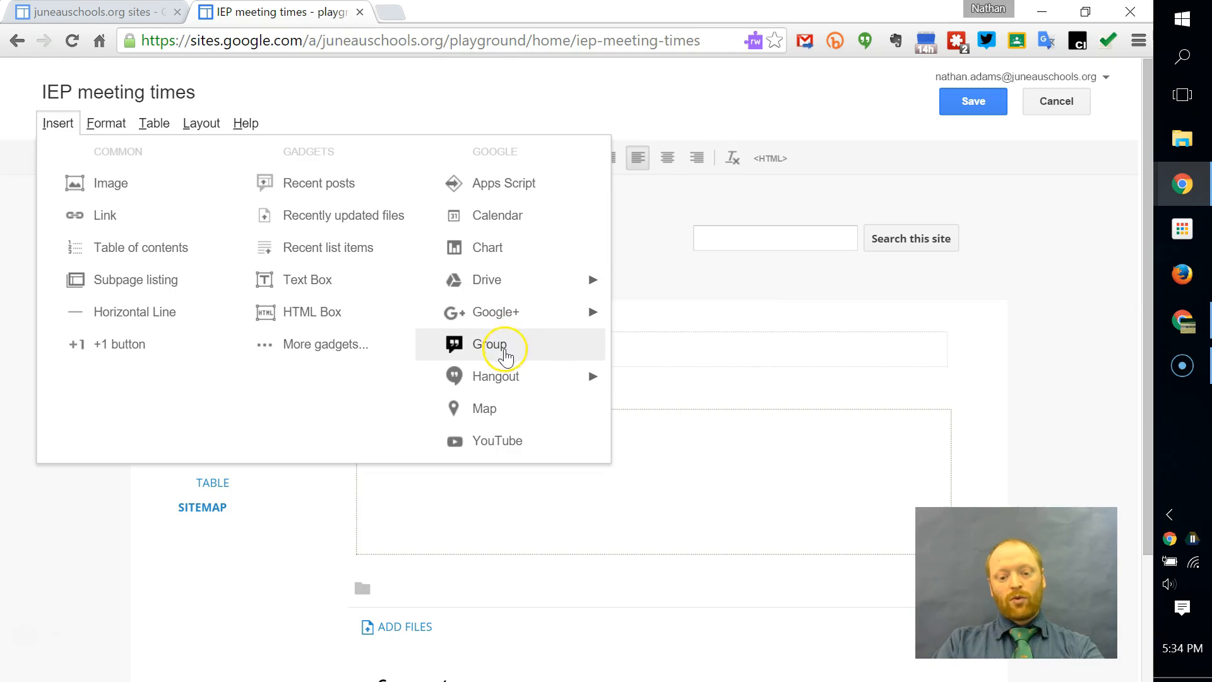
mouse_move(513, 379)
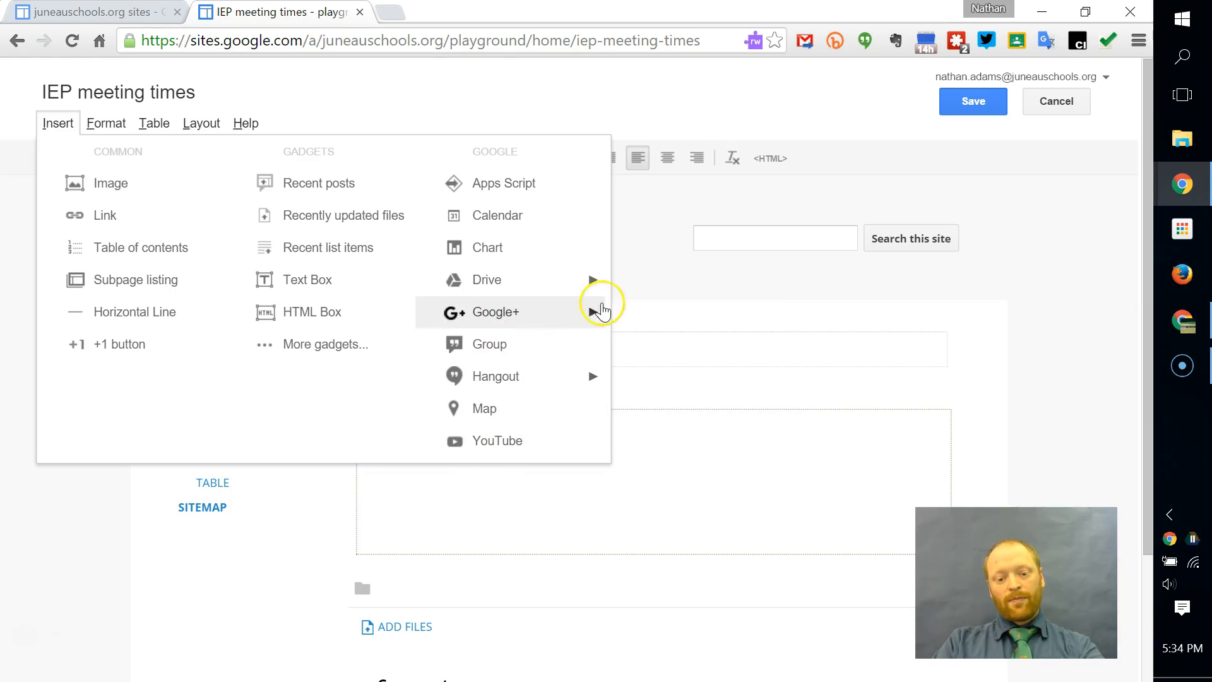
mouse_move(580, 297)
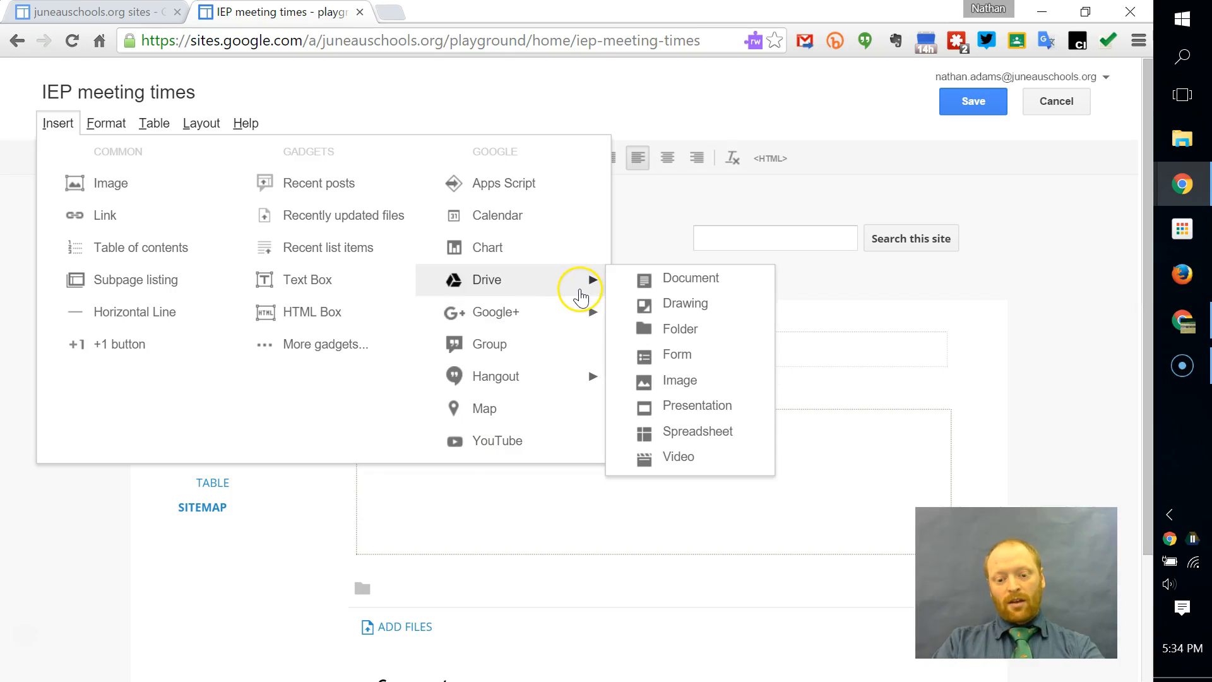
click(661, 360)
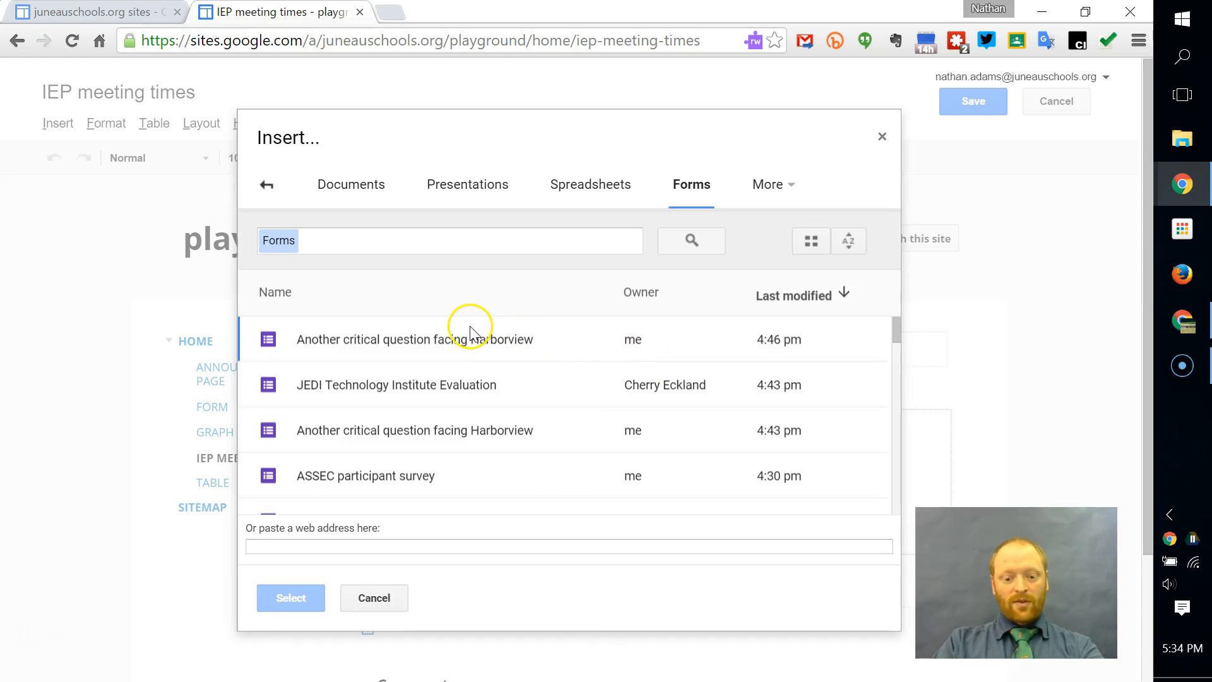
click(411, 341)
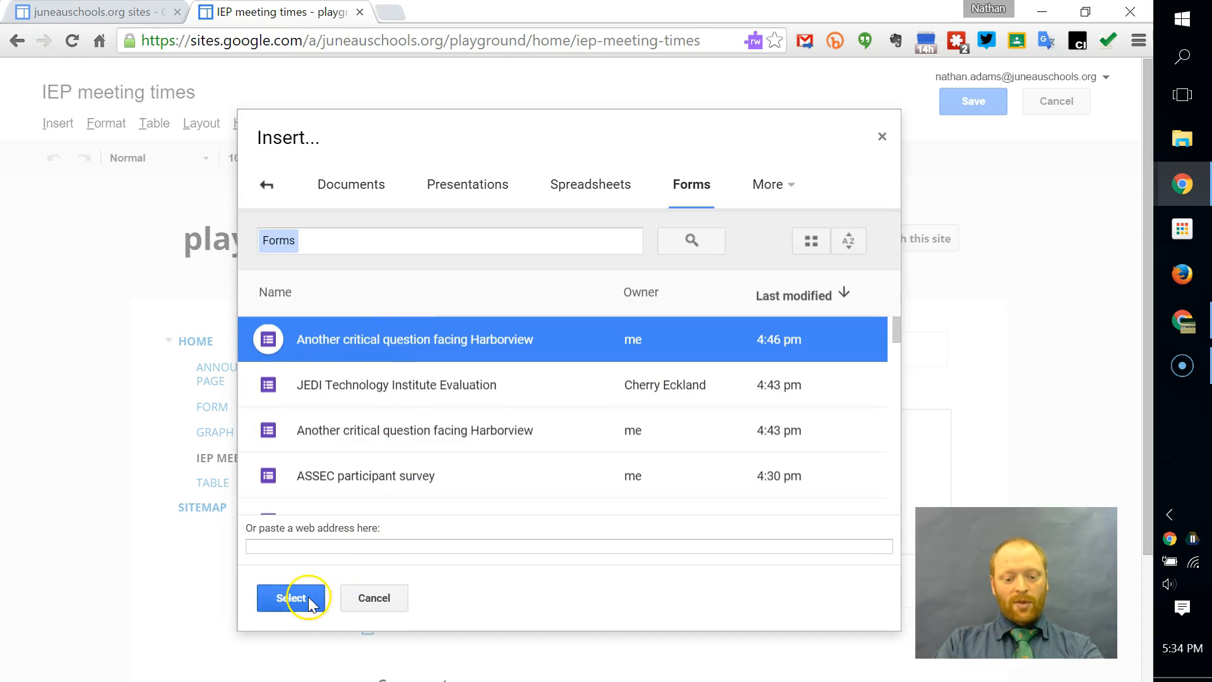
click(266, 597)
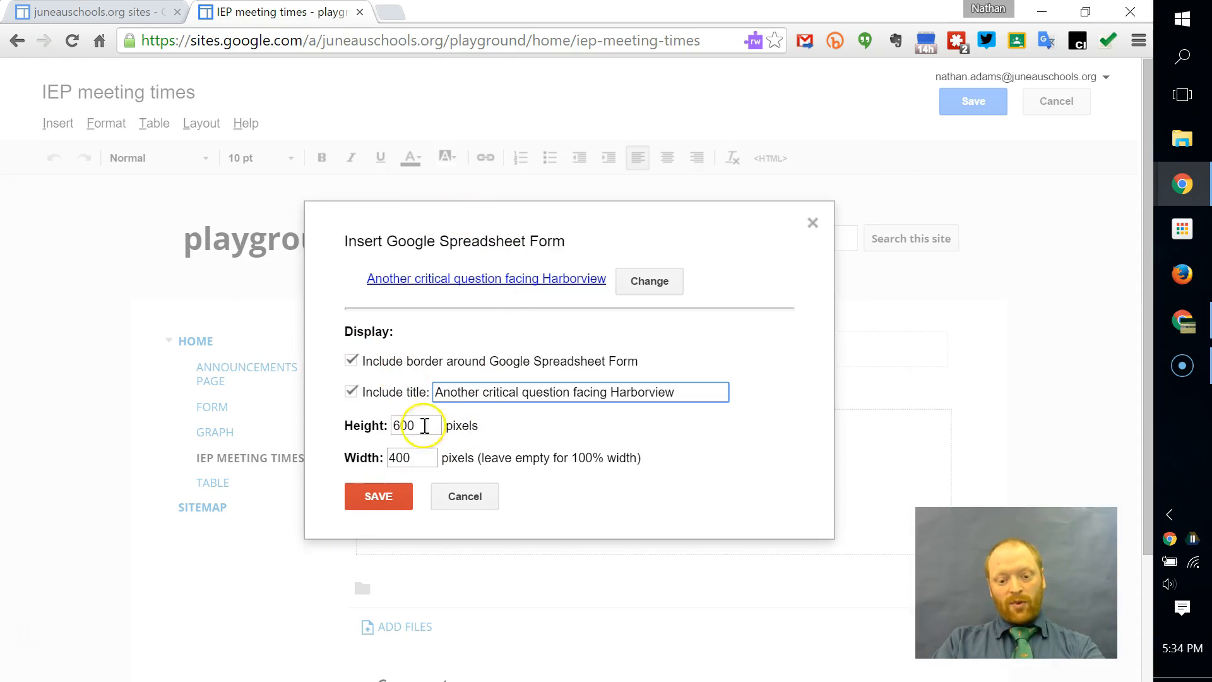
Embed the form with a border and title, 600 pixels high and 400 pixels wide.
click(350, 358)
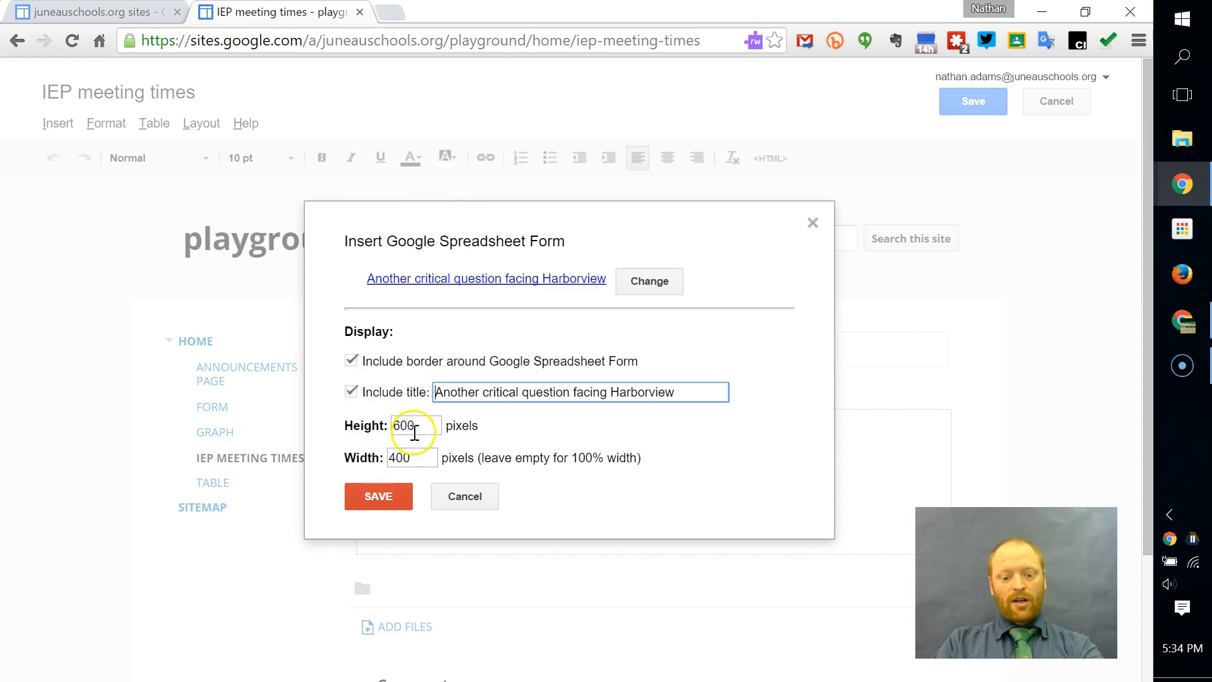
click(412, 457)
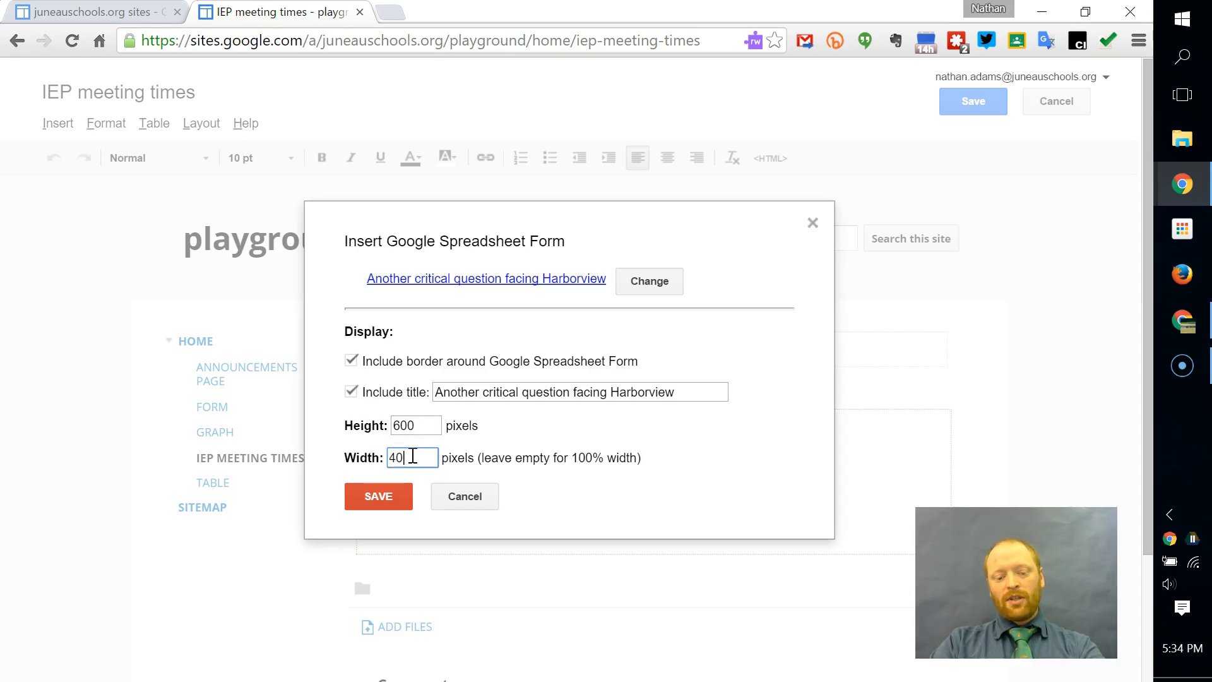
click(379, 495)
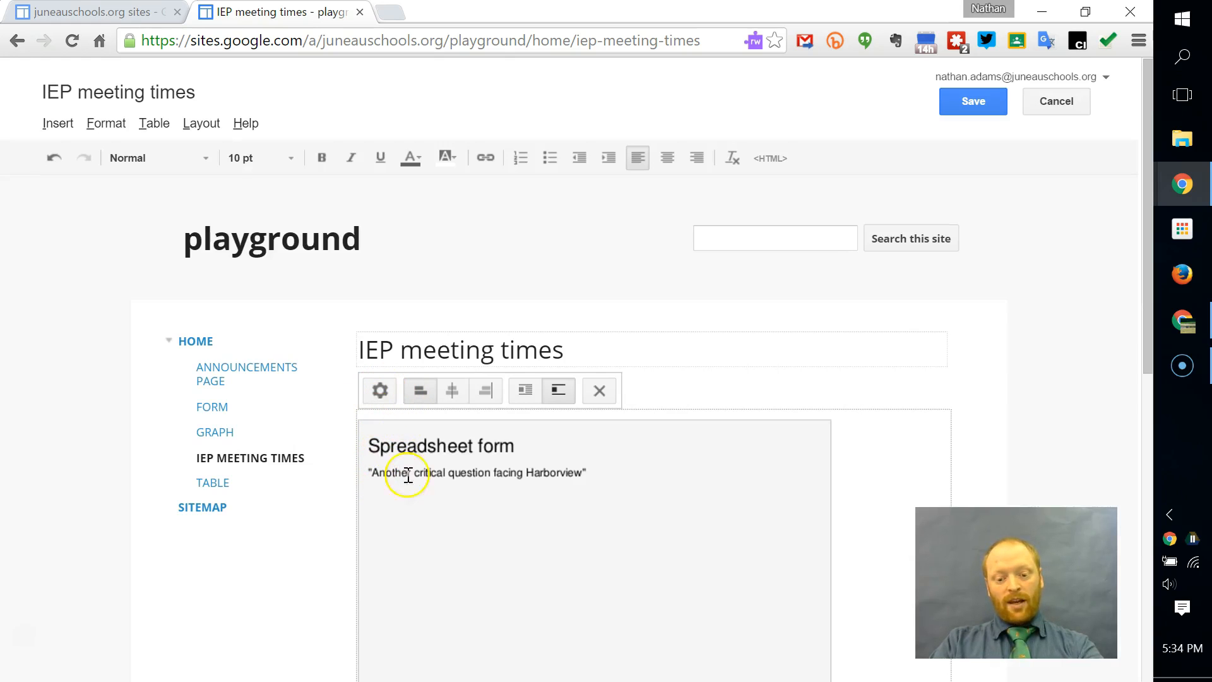
scroll(625, 522, down, 5)
scroll(628, 525, up, 2)
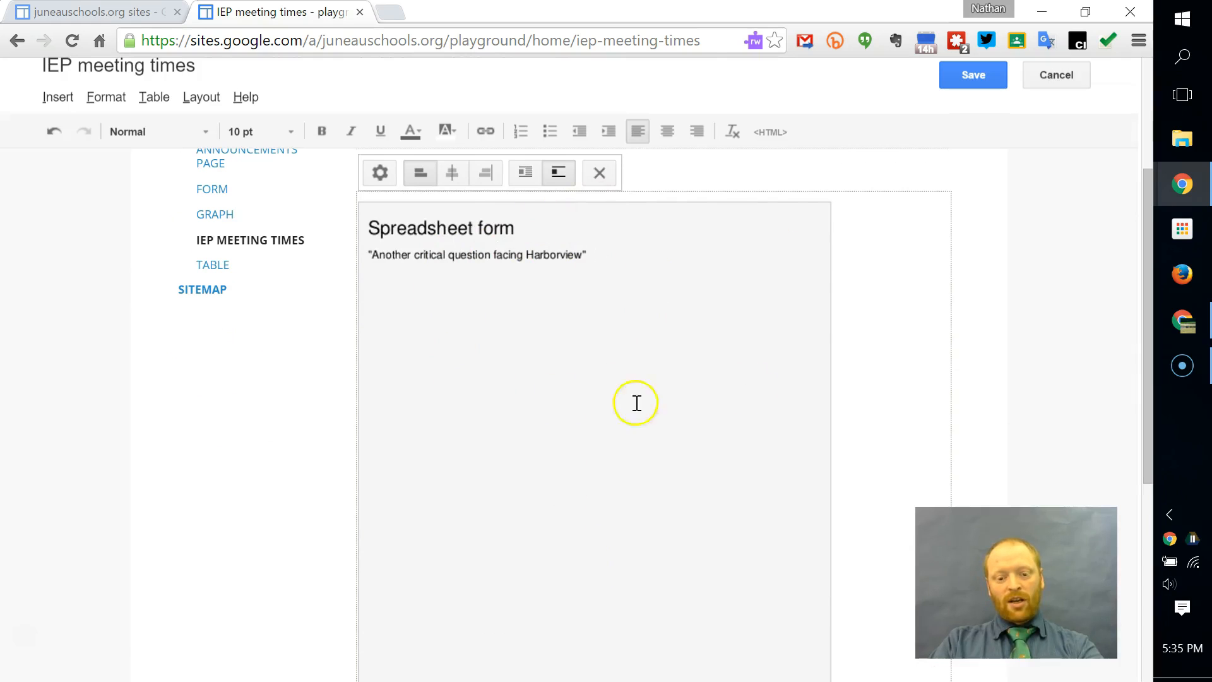
Review the embedded form's display properties and leave them as they are.
scroll(453, 346, up, 2)
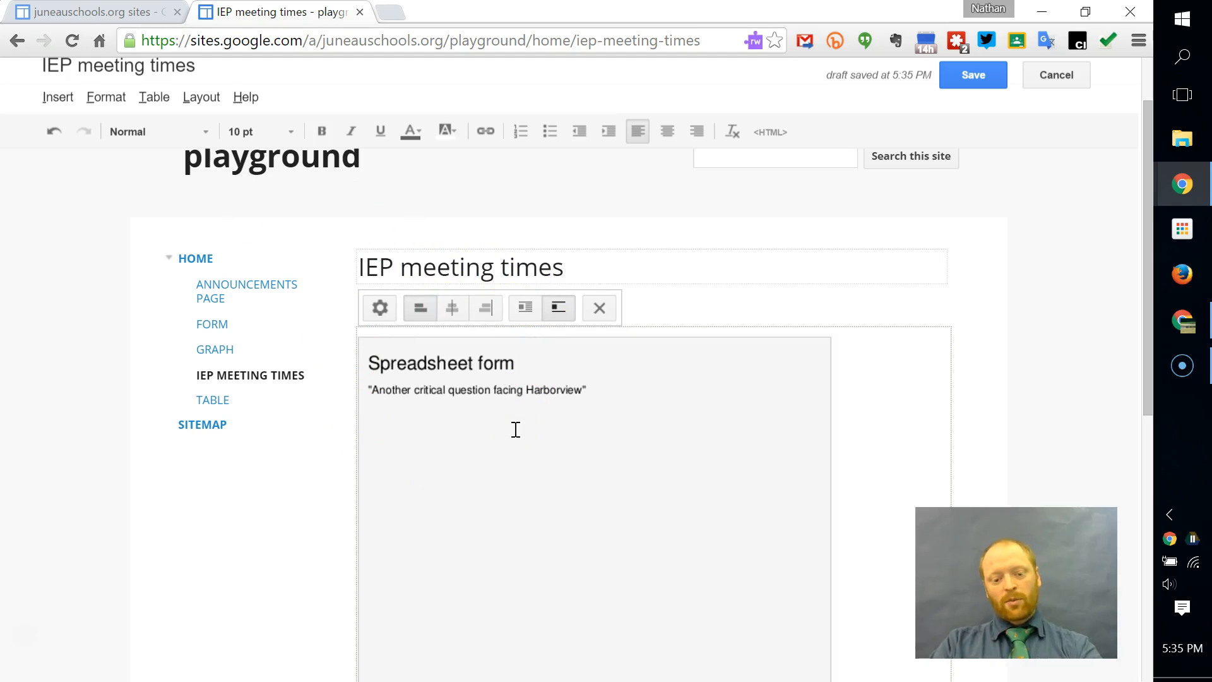
click(382, 309)
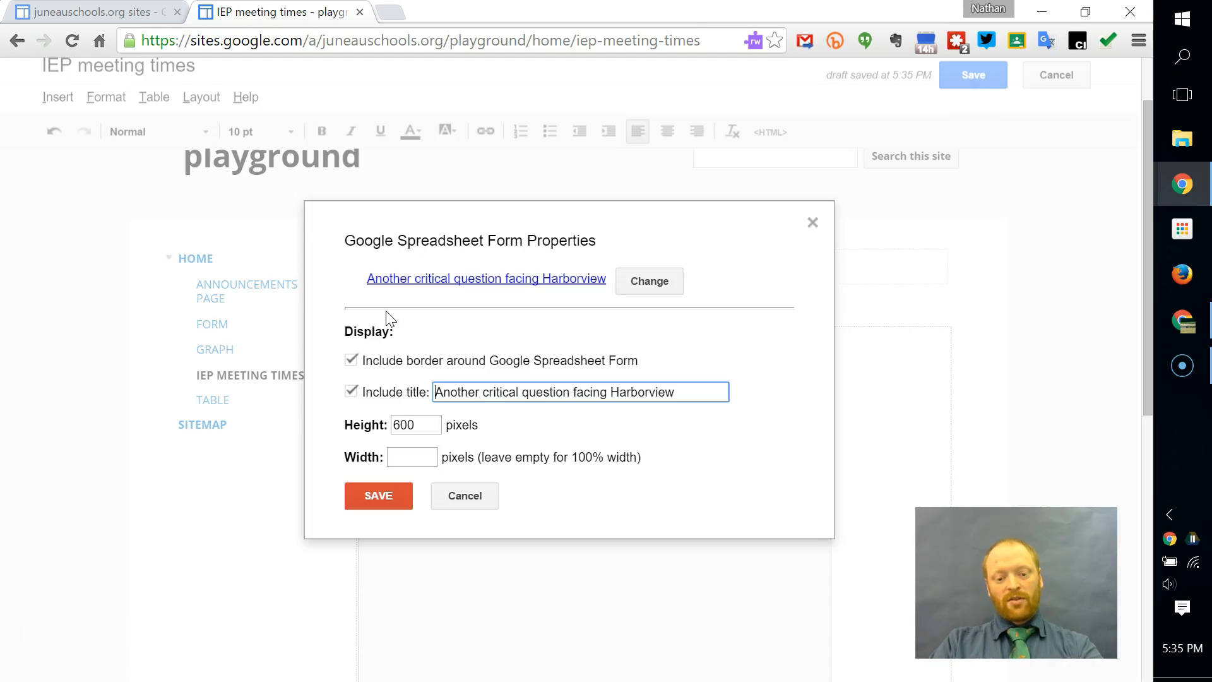
click(467, 500)
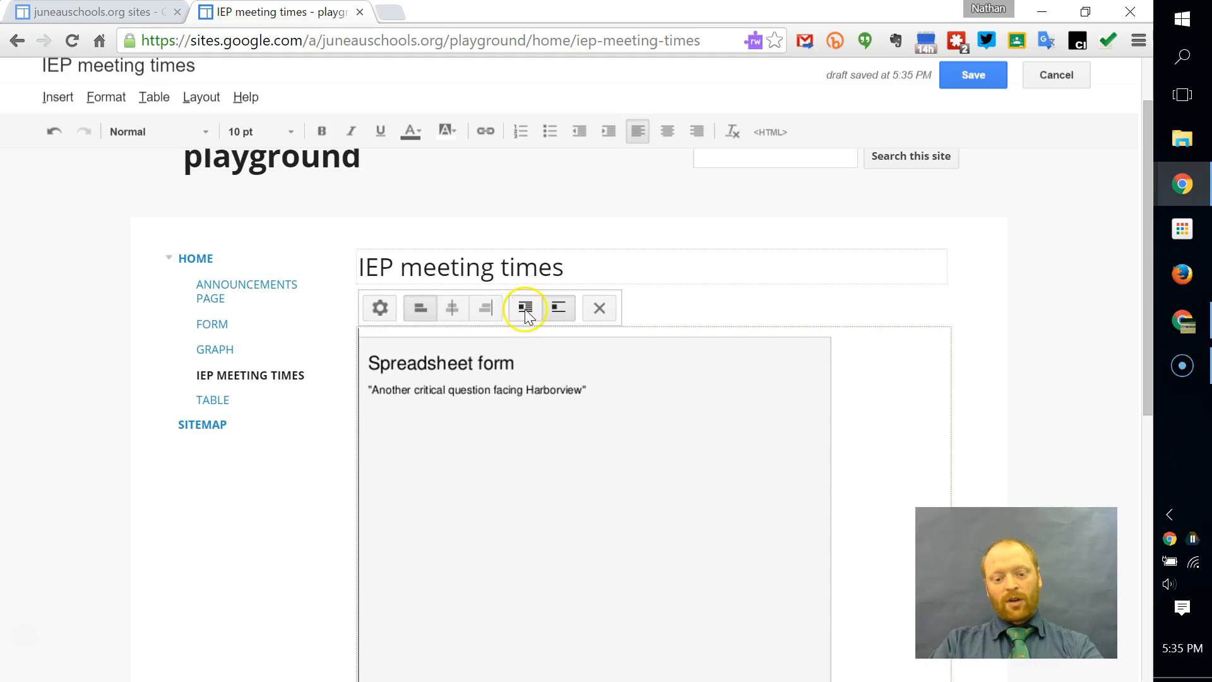
Save the IEP meeting times page with text wrapping off for the form, and check the embedded form on the reloaded page.
click(559, 310)
click(976, 68)
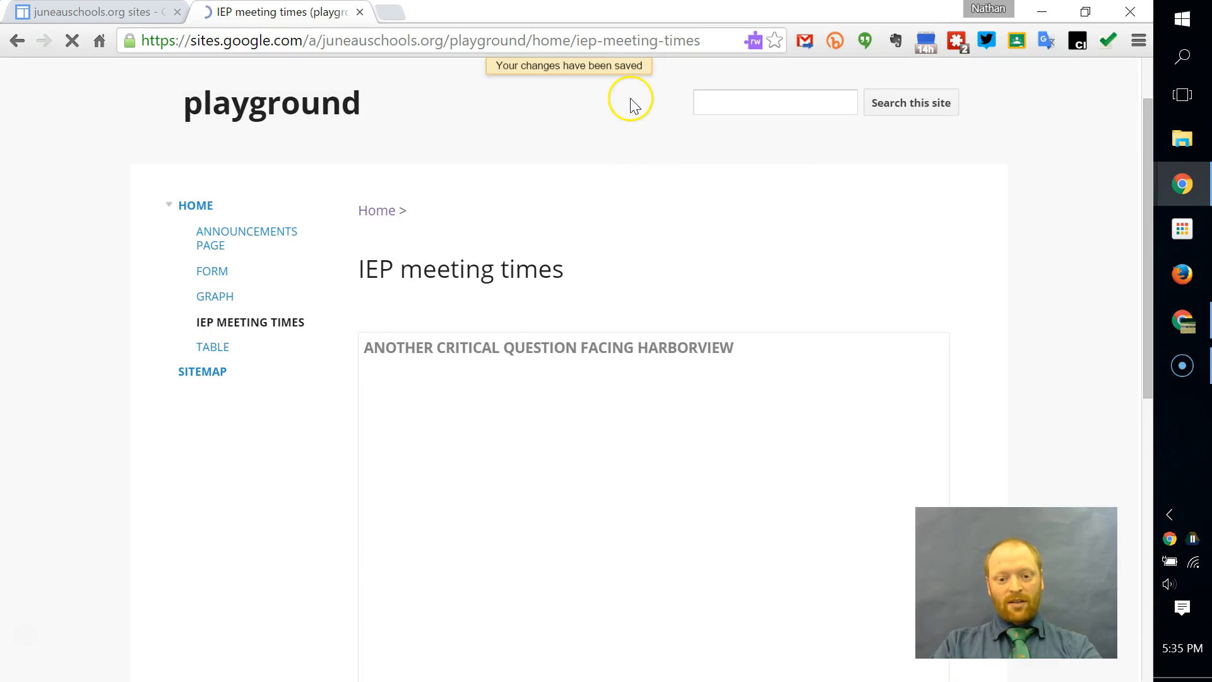
scroll(690, 447, down, 5)
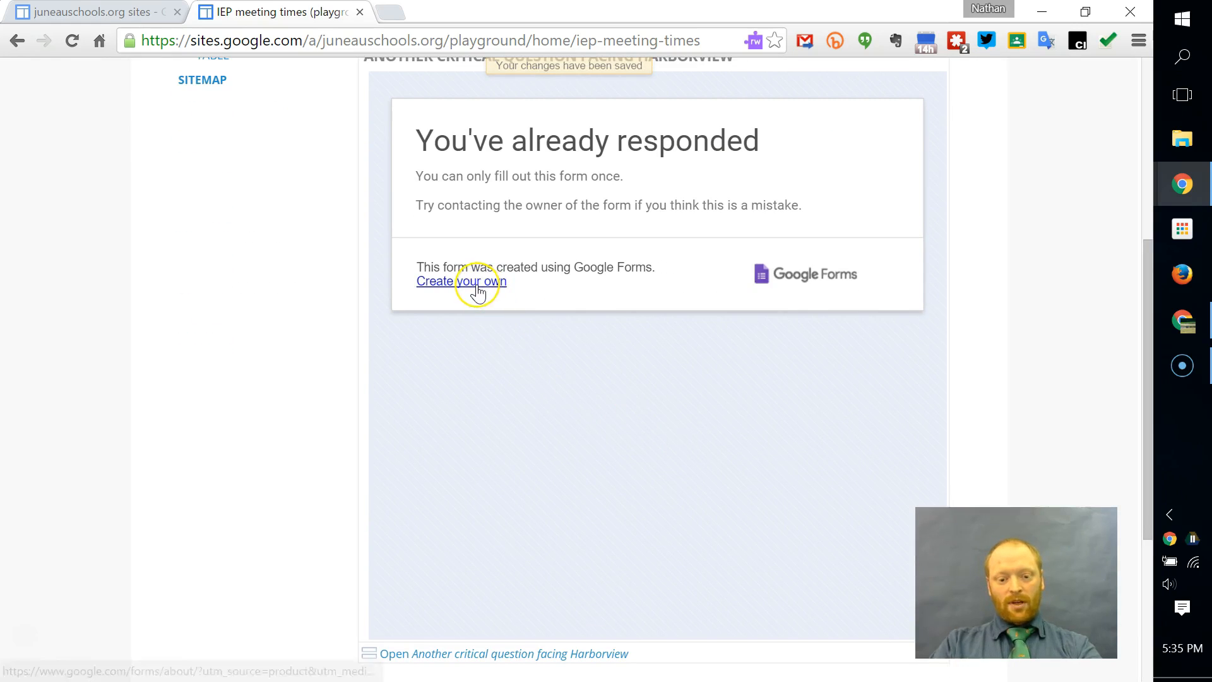
scroll(480, 289, up, 4)
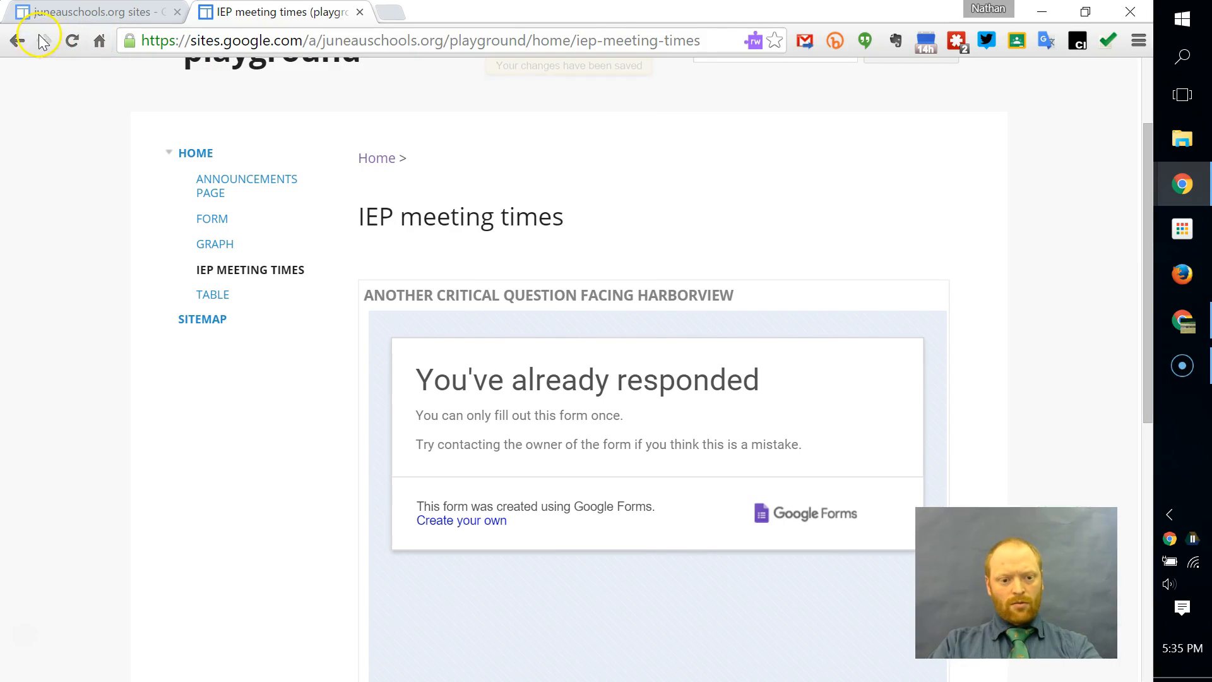
click(72, 42)
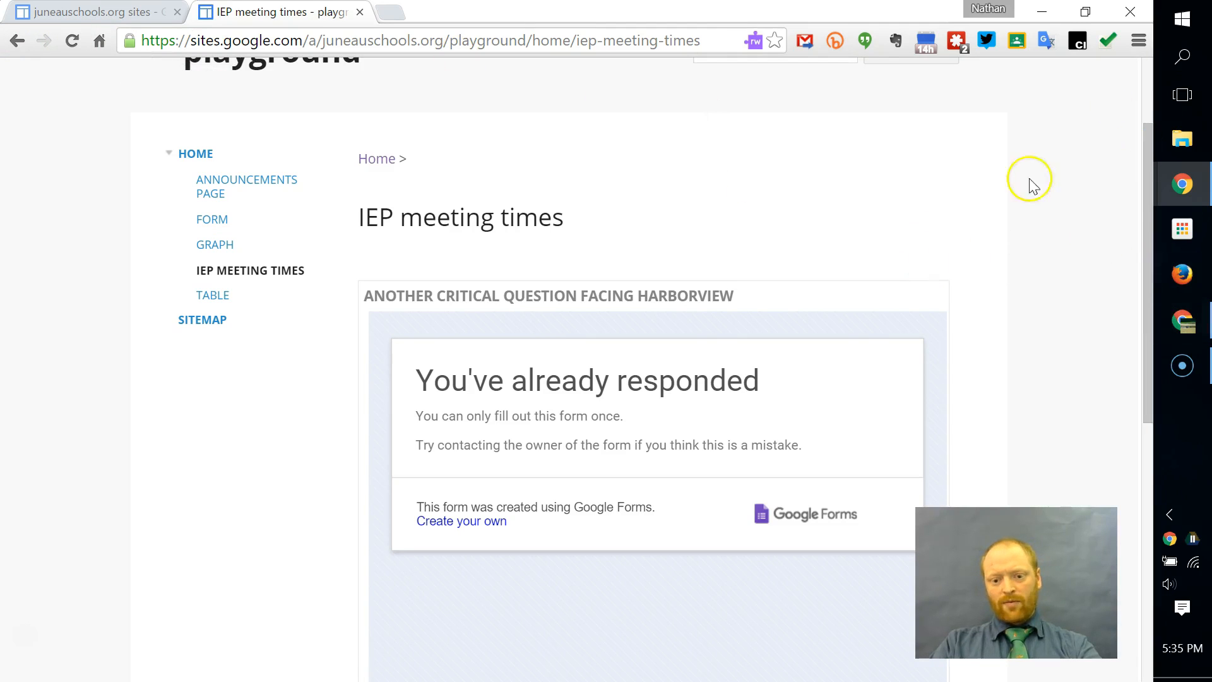
Go to Google Forms in a new browser tab and open the most recent form, "Another critical question facing Harborview", for editing.
click(393, 17)
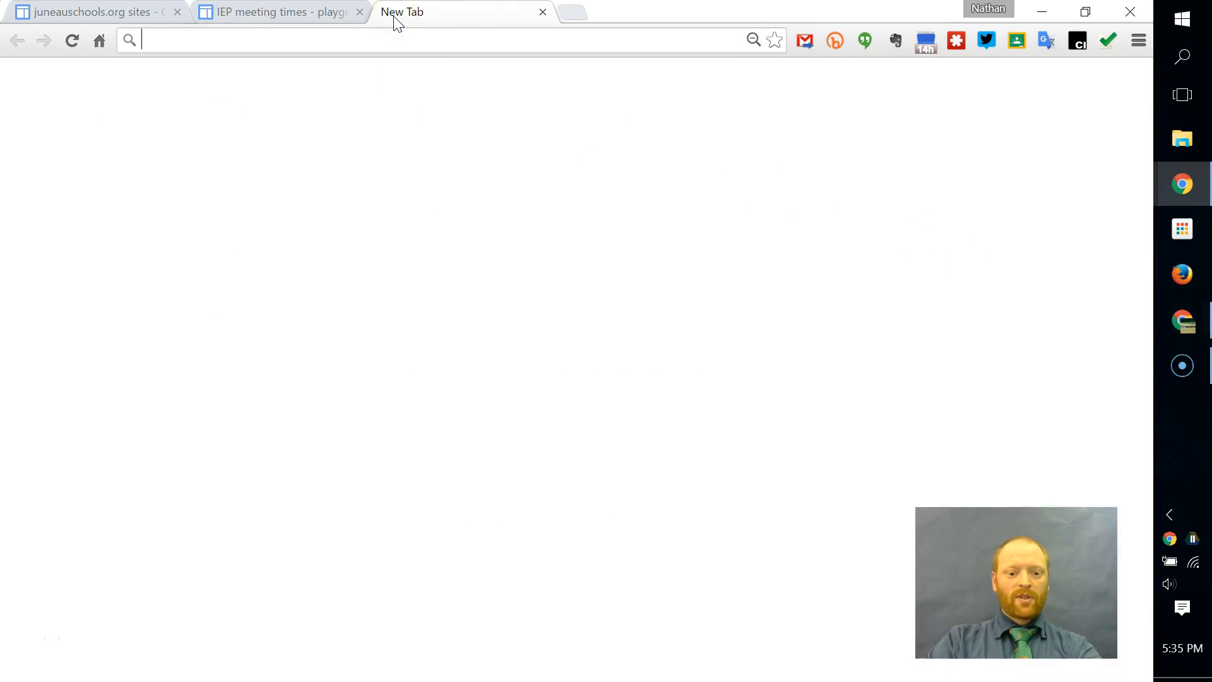
text(form)
key(Return)
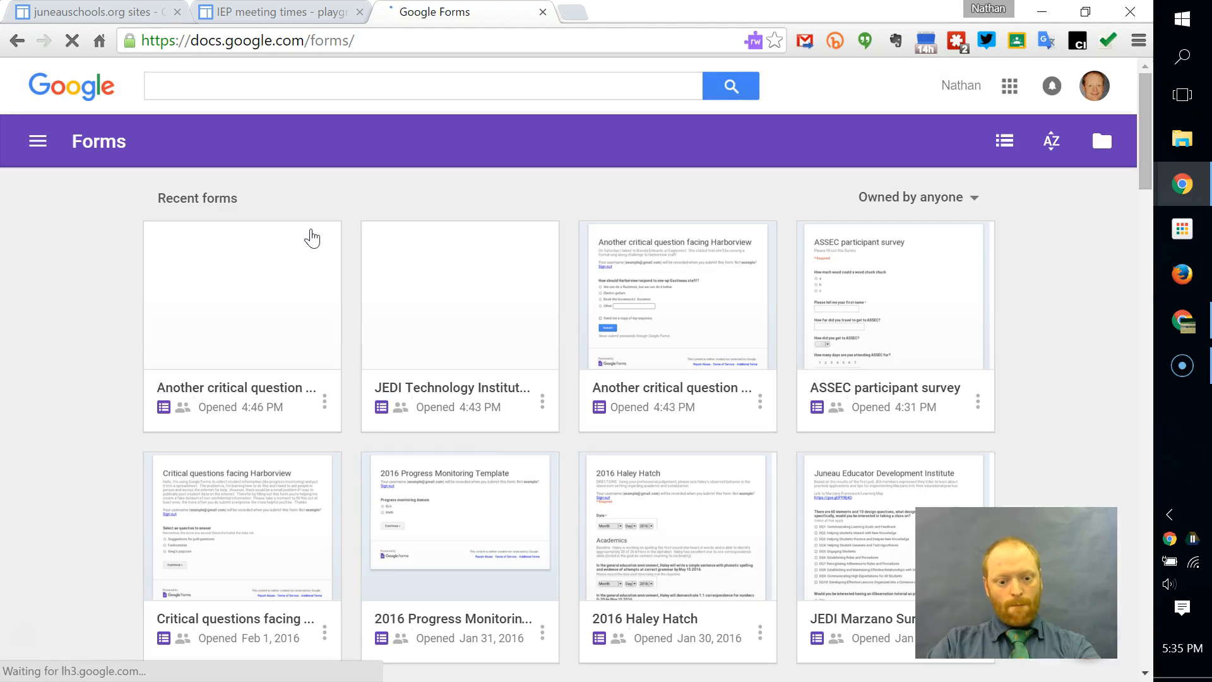
click(259, 301)
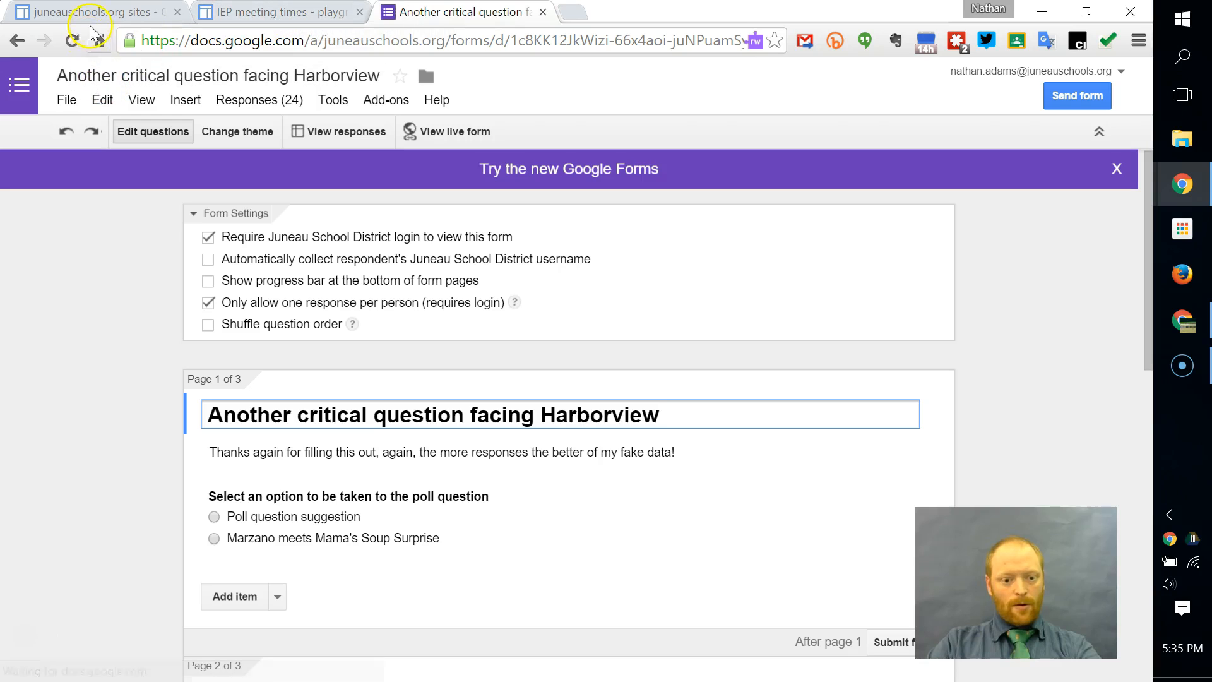
Turn off the form setting "Only allow one response per person (requires login)".
scroll(276, 482, down, 8)
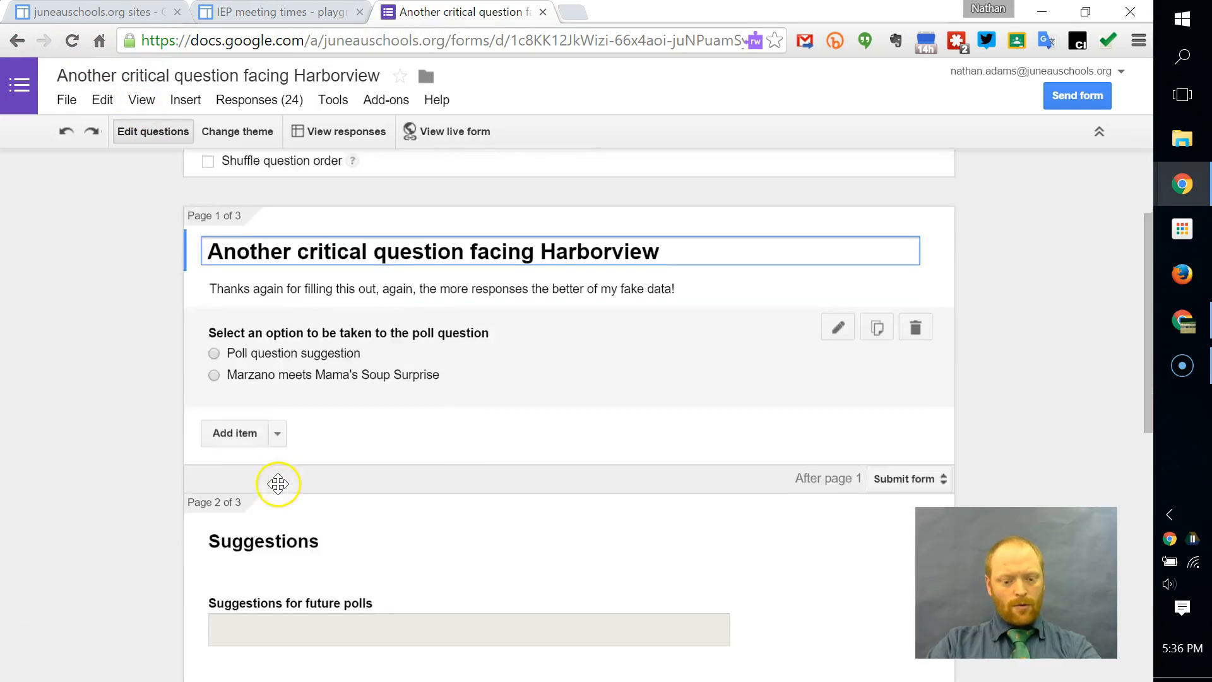
scroll(278, 483, up, 6)
scroll(282, 491, up, 2)
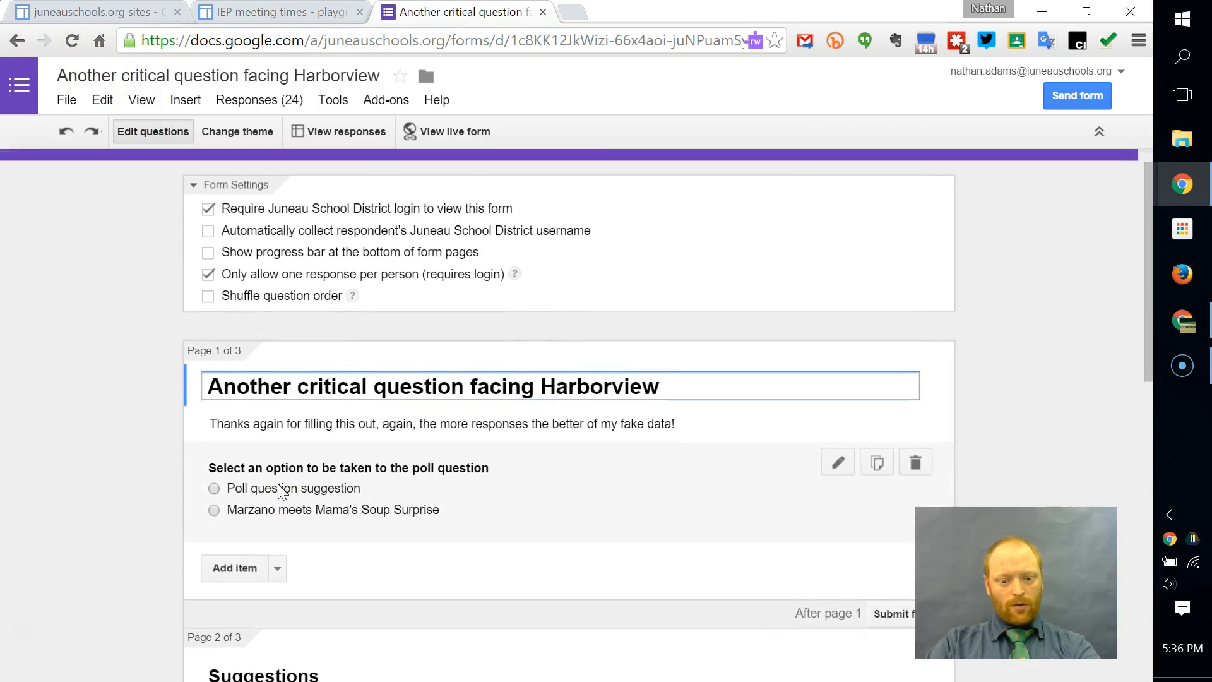
click(209, 282)
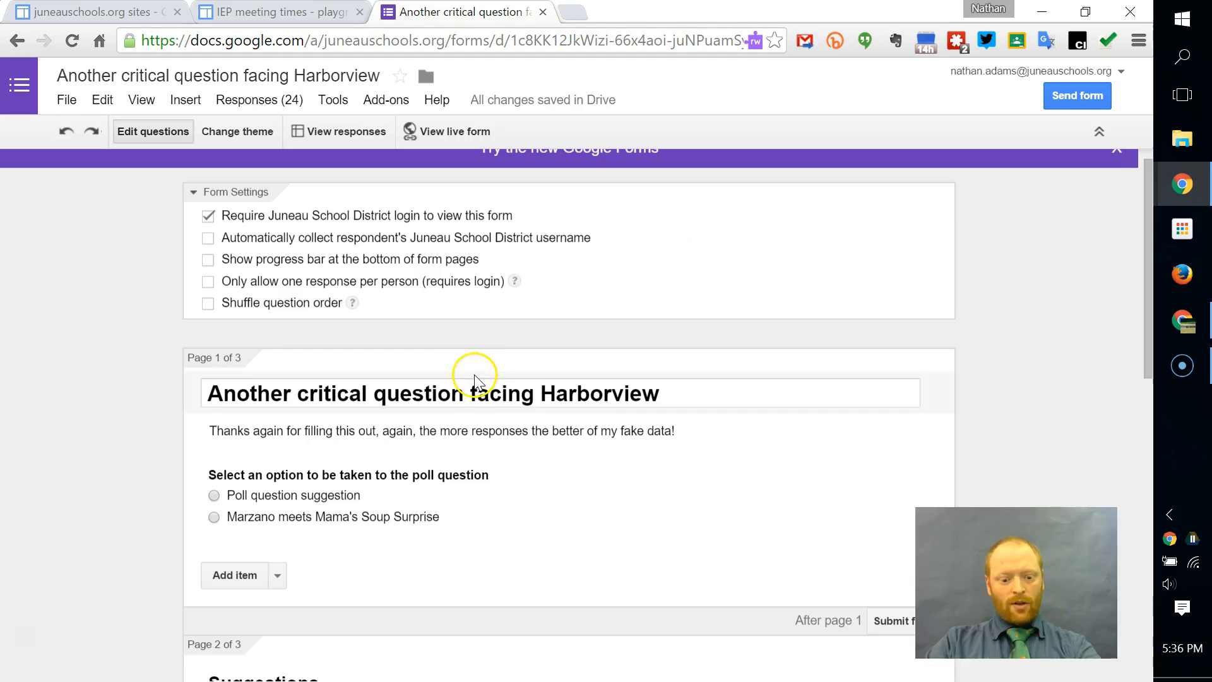
Return to the IEP meeting times page, reload it and check the embedded form.
click(286, 18)
click(71, 40)
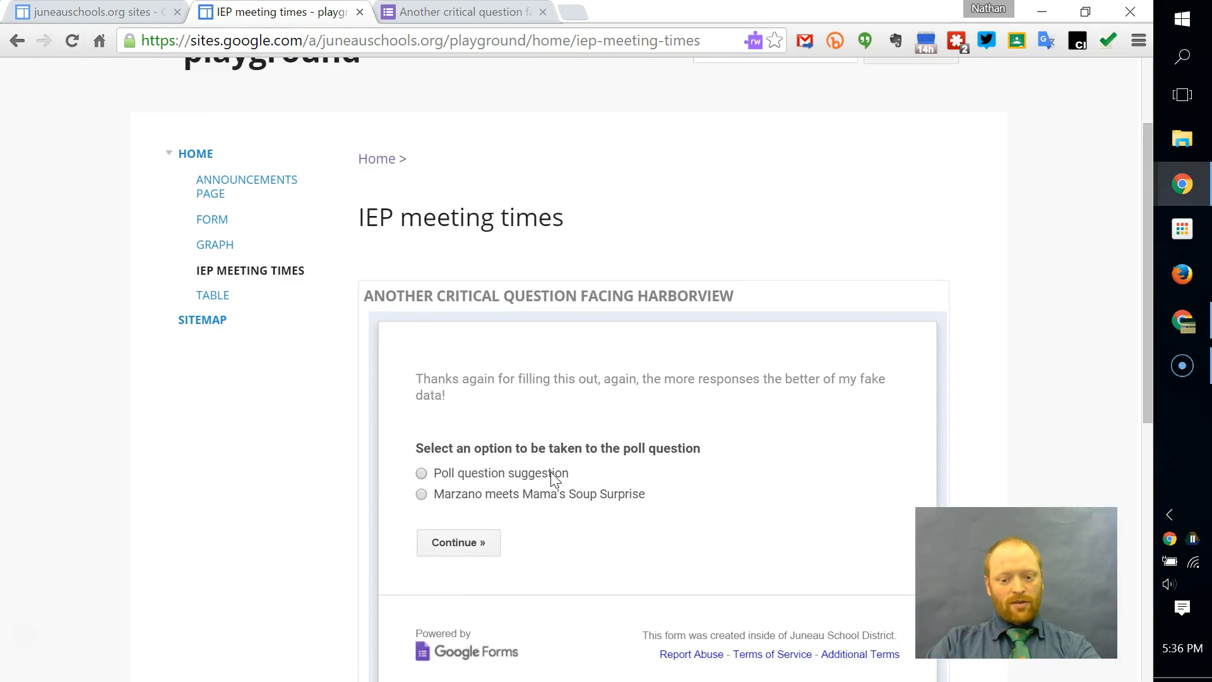
scroll(550, 472, down, 4)
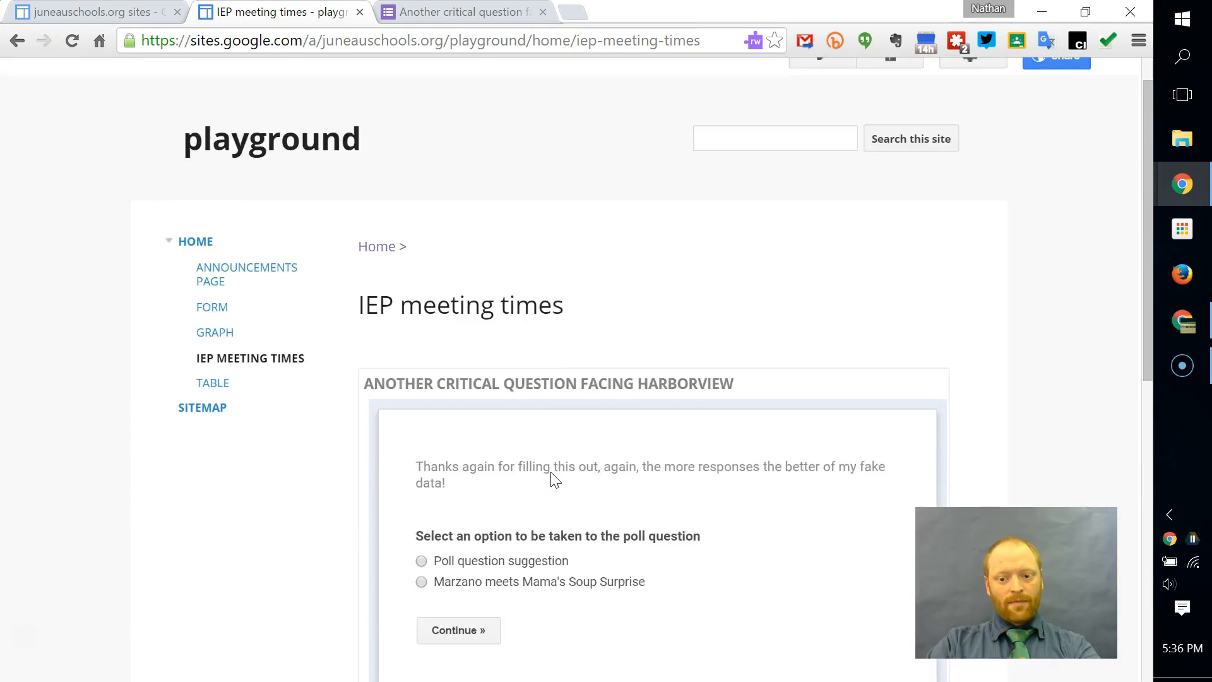